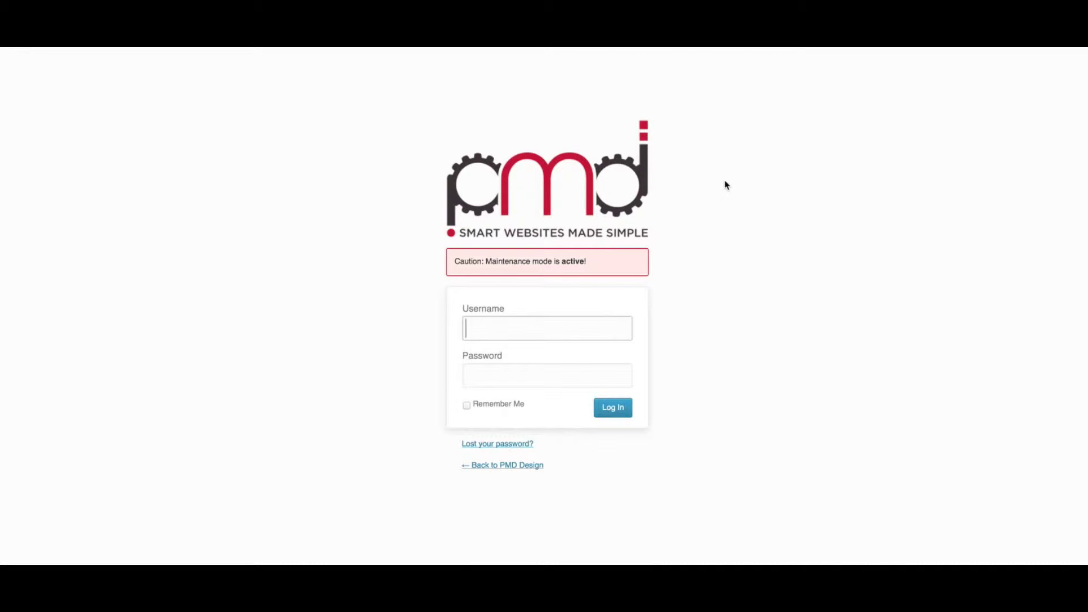
# Log in to the site's admin area with the administrator's username and account password
pyautogui.write('pmdadmin')
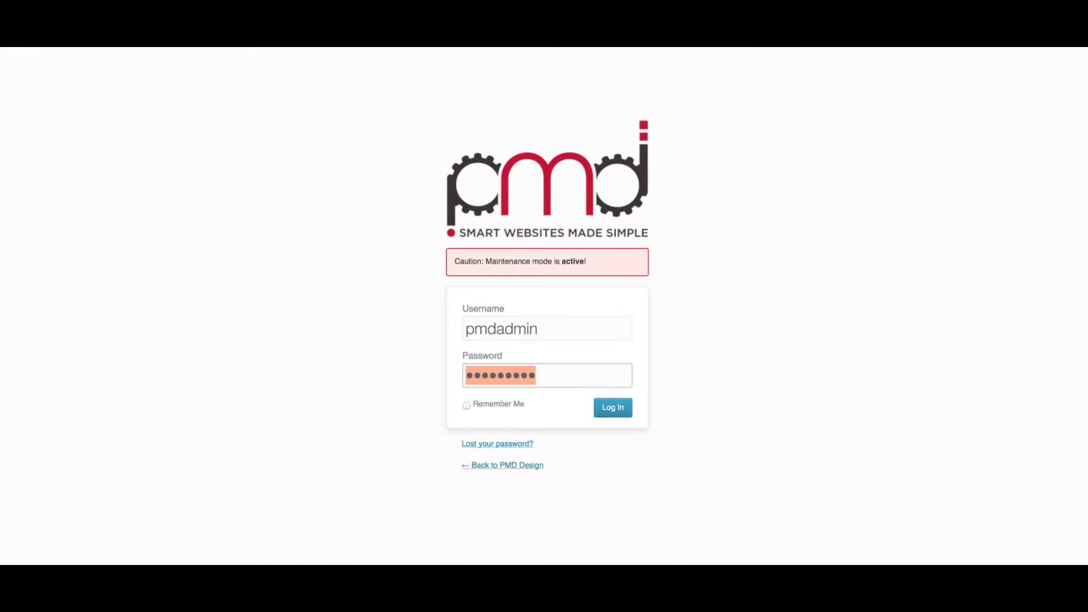
pyautogui.click(618, 412)
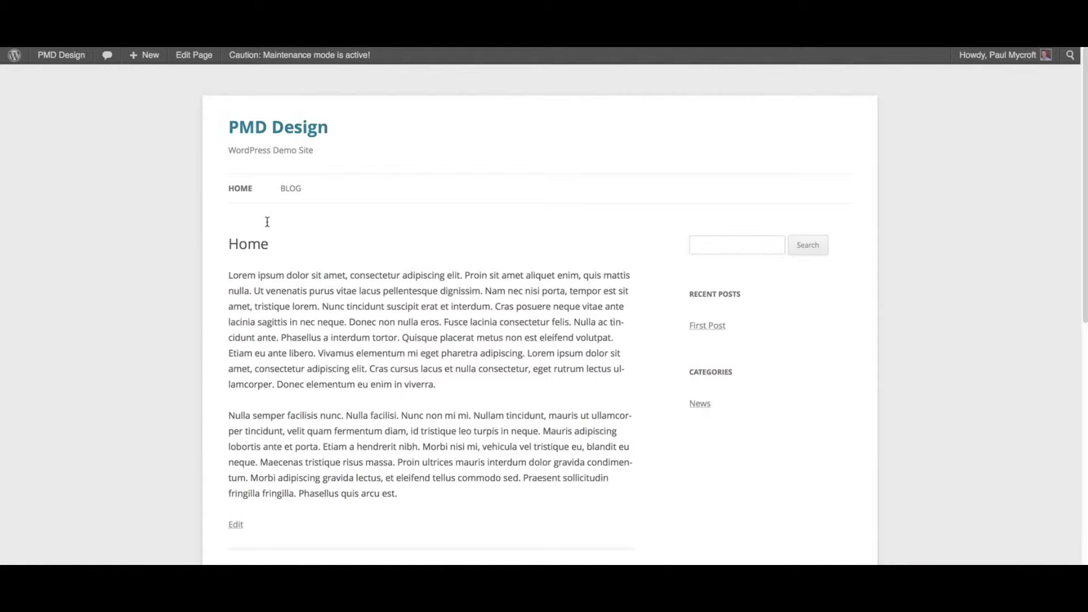
pyautogui.moveTo(229, 275); pyautogui.dragTo(344, 277)
pyautogui.moveTo(409, 338); pyautogui.dragTo(284, 289)
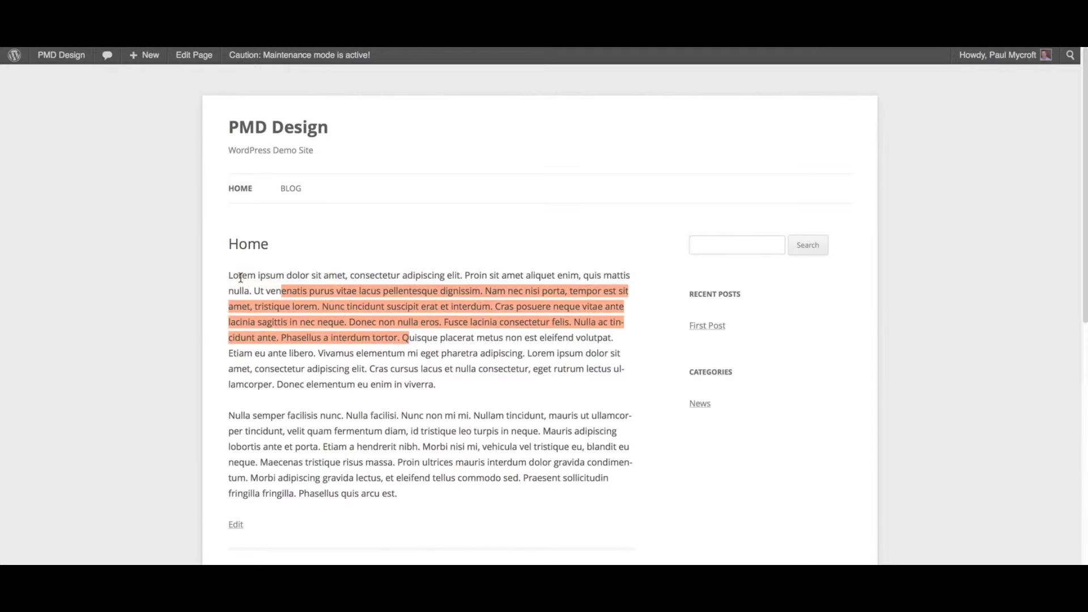
pyautogui.click(230, 276)
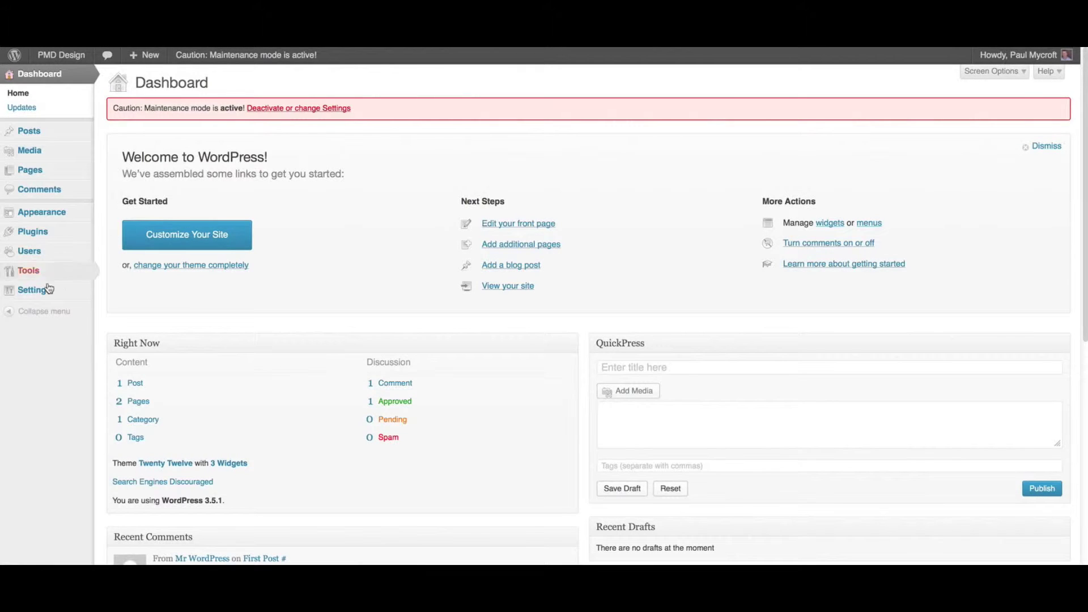
# Set the medium image size to a maximum width and height of 500 in the media settings and save the changes
pyautogui.moveTo(19, 294)
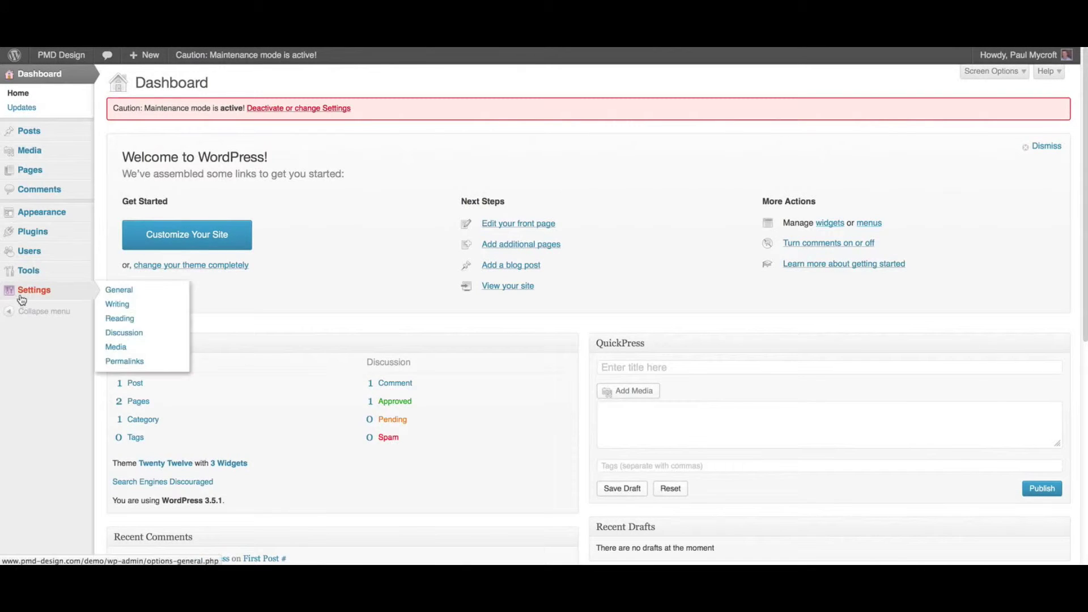
pyautogui.click(132, 351)
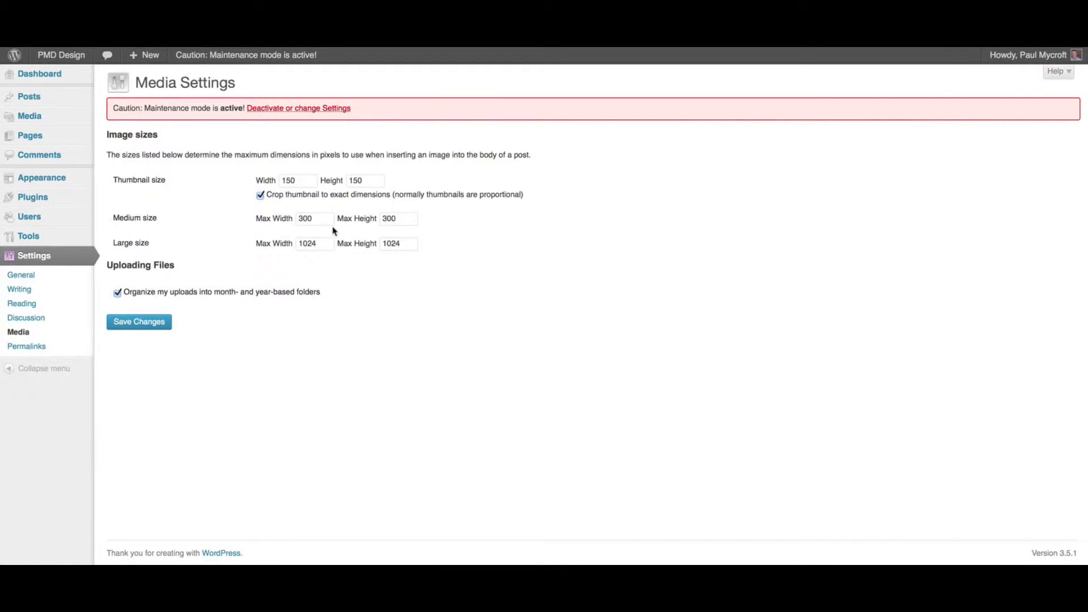
pyautogui.click(297, 219)
pyautogui.press('BackSpace')
pyautogui.write('5')
pyautogui.click(386, 219)
pyautogui.press('BackSpace')
pyautogui.write('5')
pyautogui.click(385, 284)
pyautogui.click(139, 323)
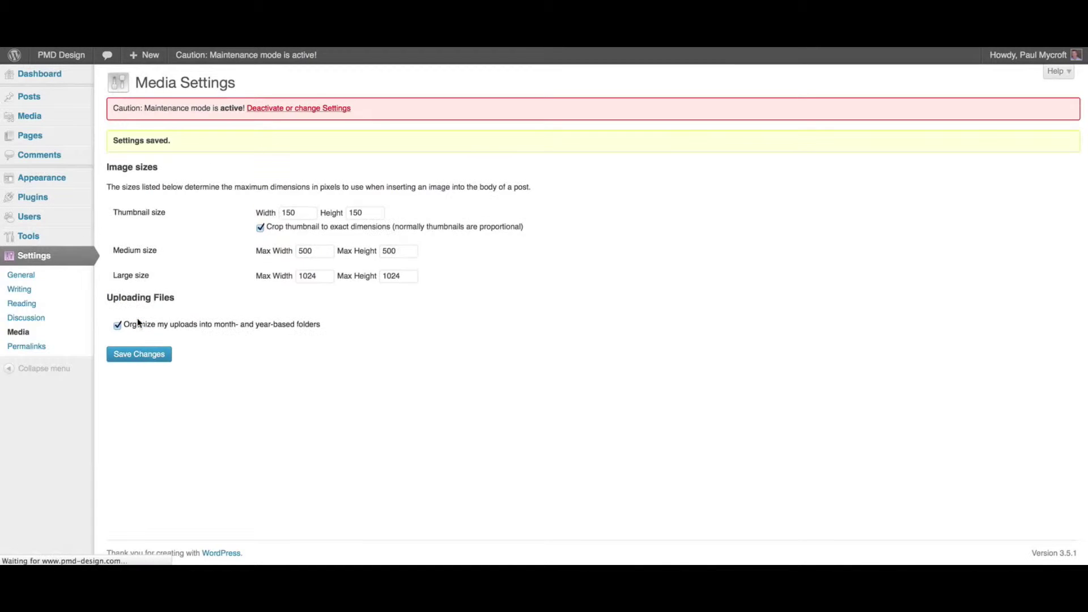
# Open the Home page for editing from the list of all pages
pyautogui.moveTo(90, 138)
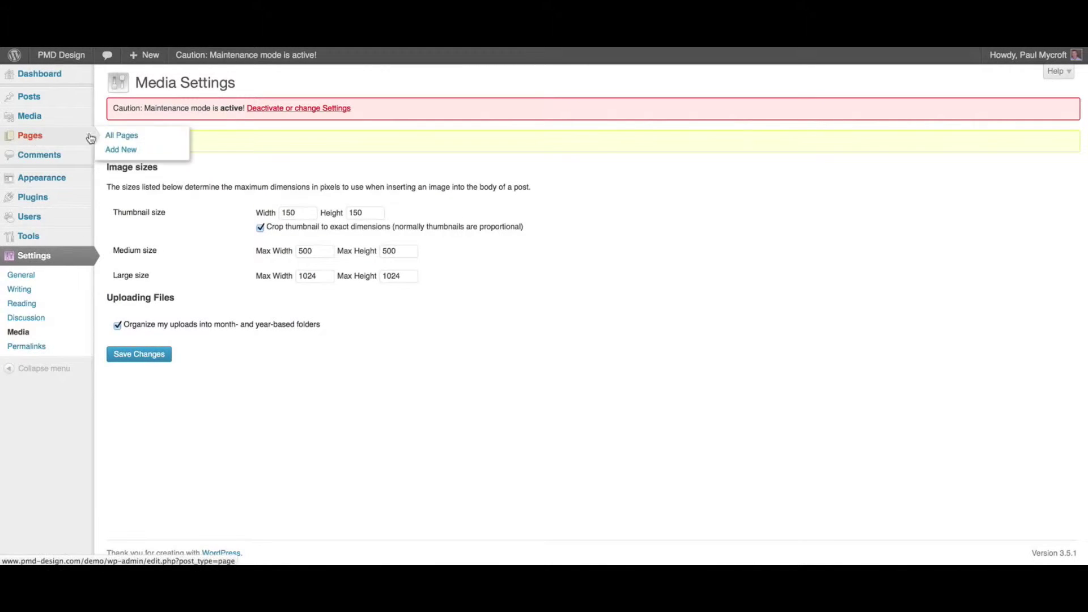
pyautogui.click(126, 139)
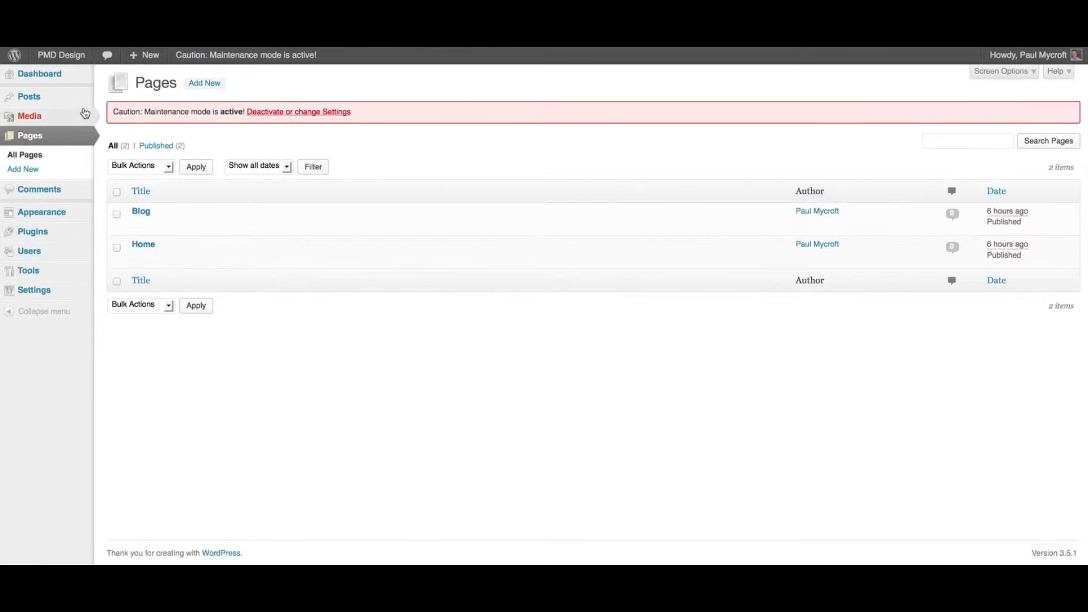
pyautogui.moveTo(31, 98)
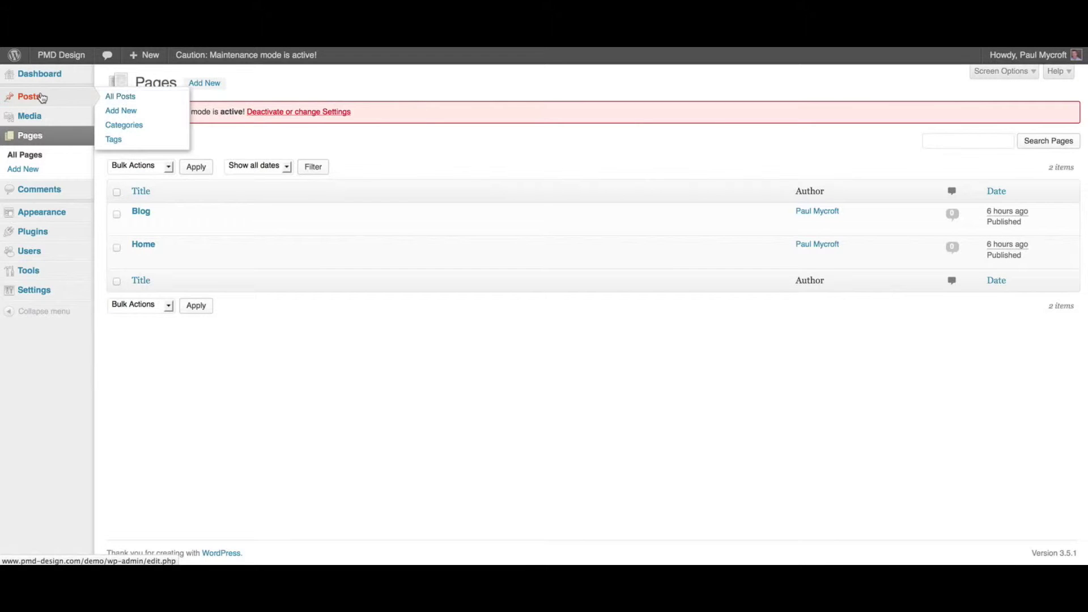
pyautogui.click(150, 247)
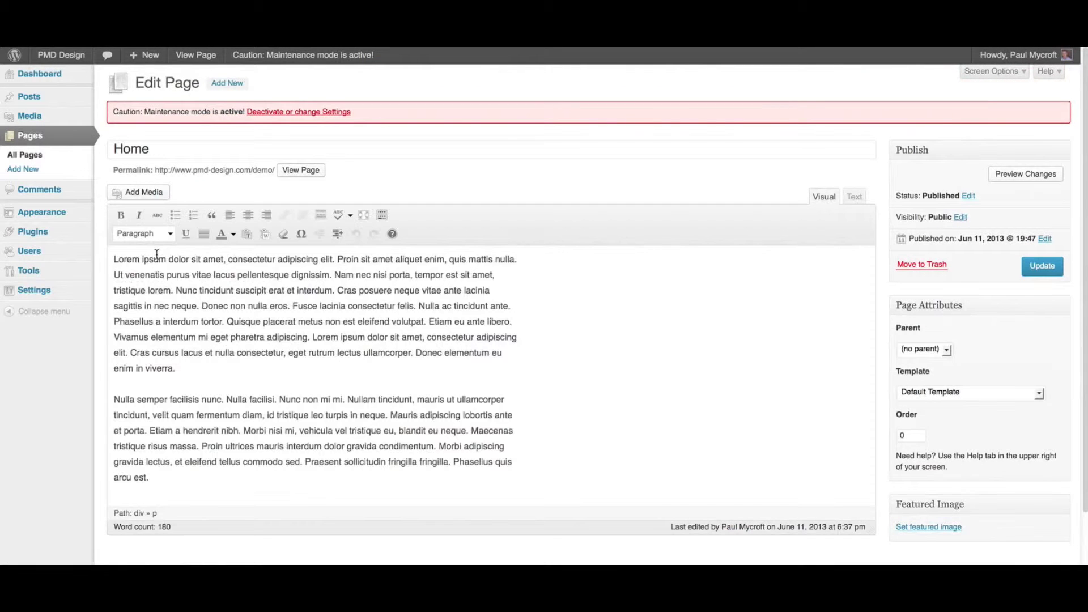
# Hide the editor's second row of formatting tools and show it again
pyautogui.moveTo(114, 260); pyautogui.dragTo(276, 365)
pyautogui.click(221, 347)
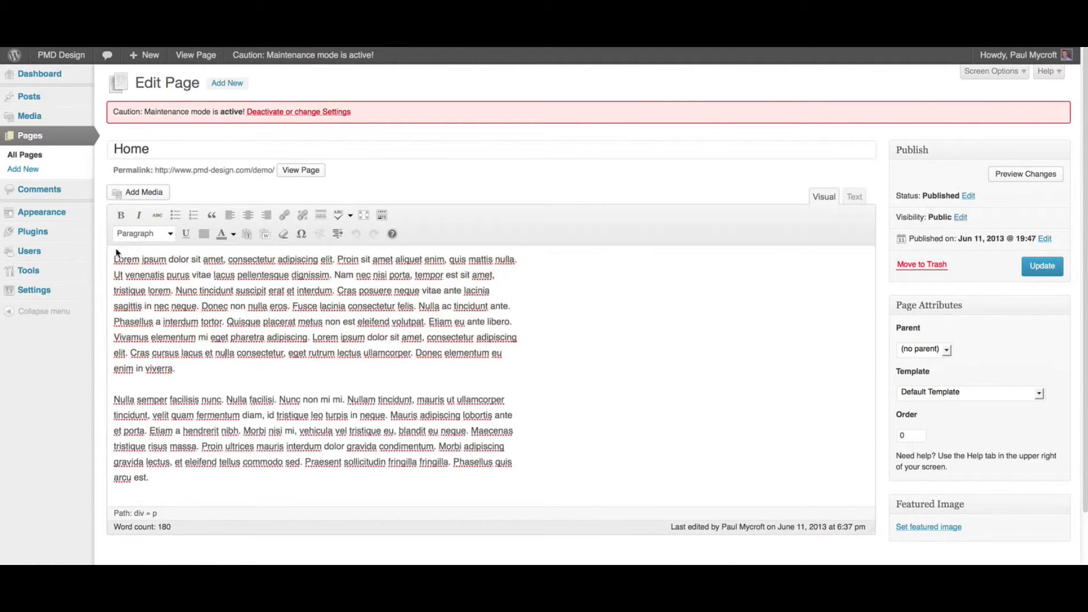
pyautogui.click(383, 216)
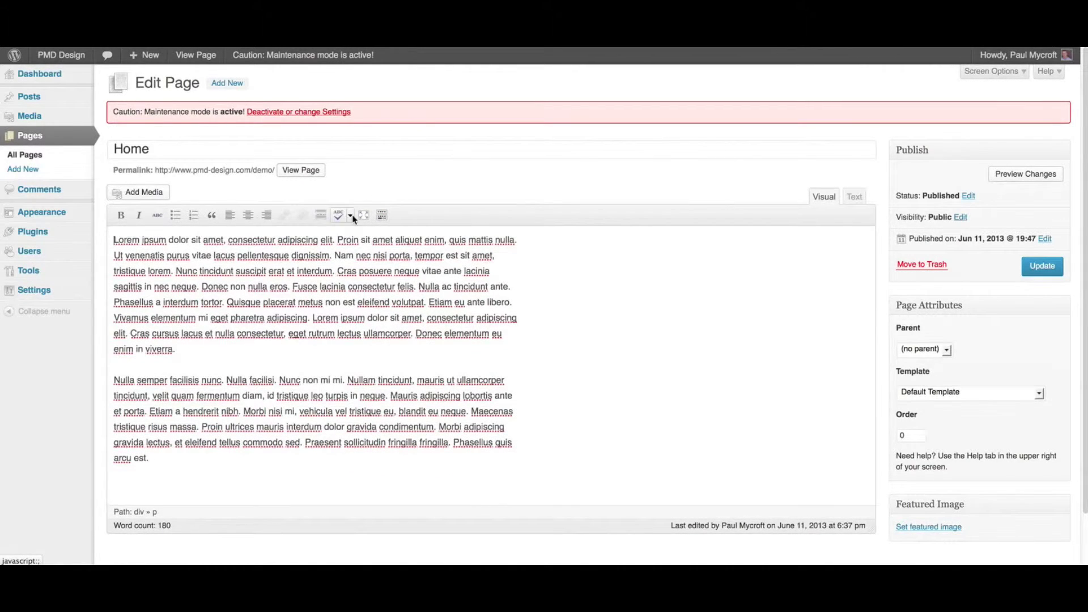
pyautogui.click(381, 216)
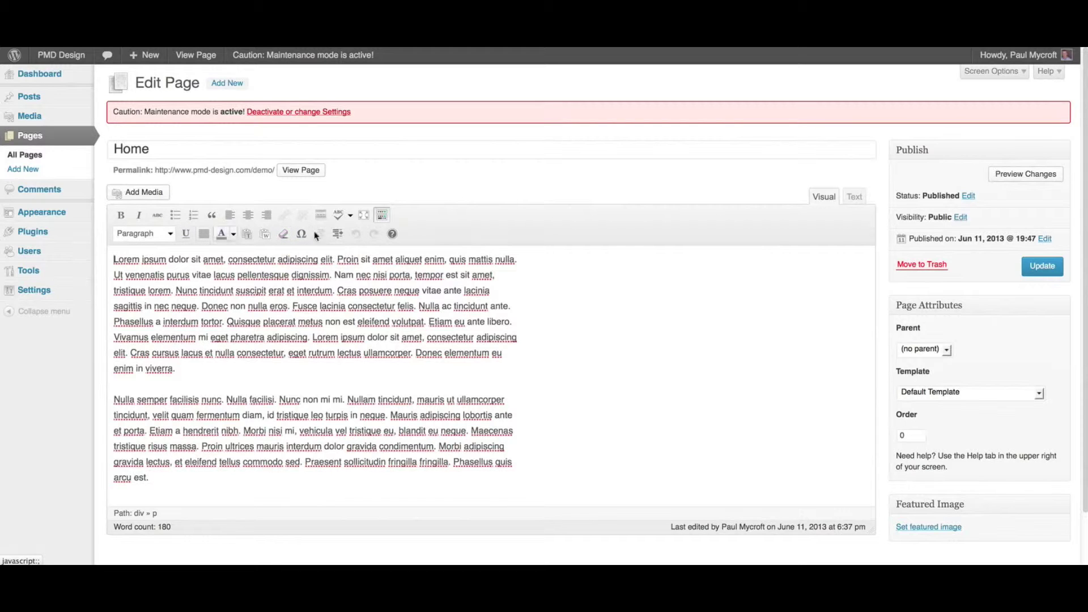
# Open the media library for insertion at the start of the Home text, and review the size options of the beach toys image
pyautogui.click(112, 260)
pyautogui.click(142, 196)
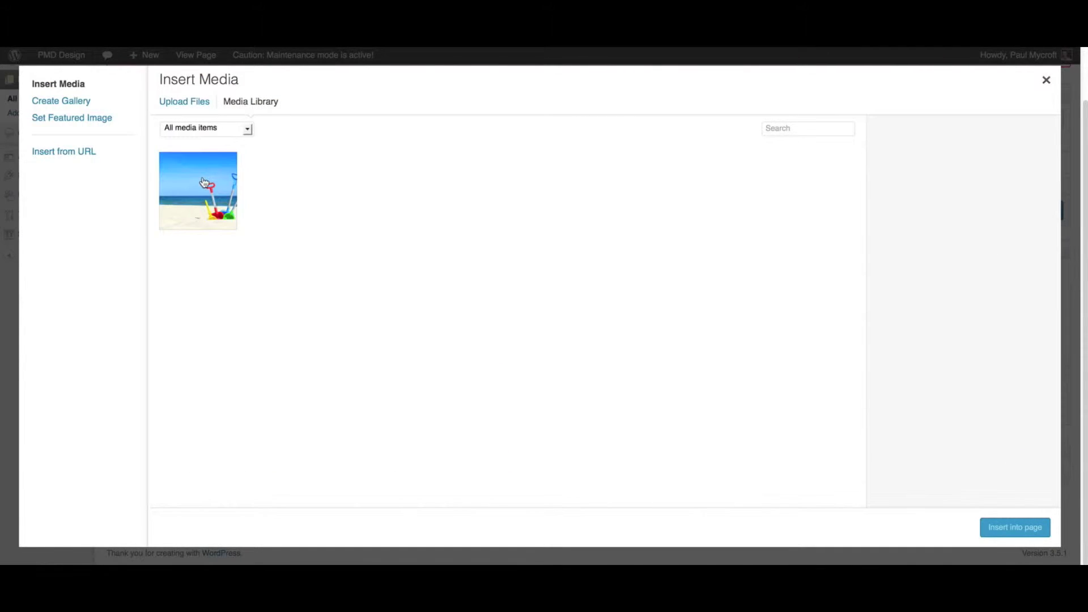
pyautogui.click(205, 183)
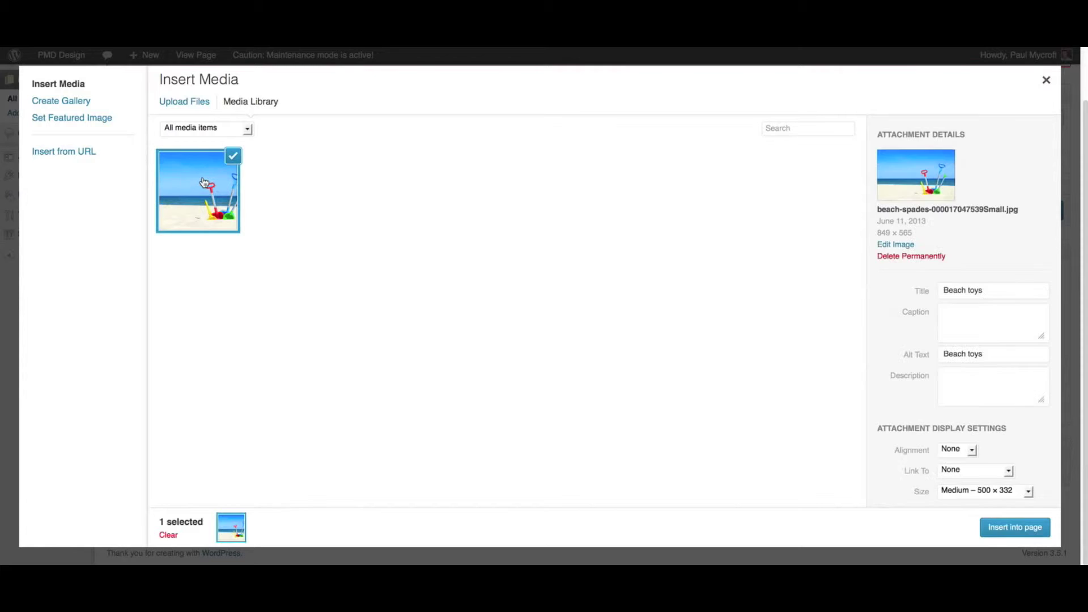
pyautogui.click(990, 491)
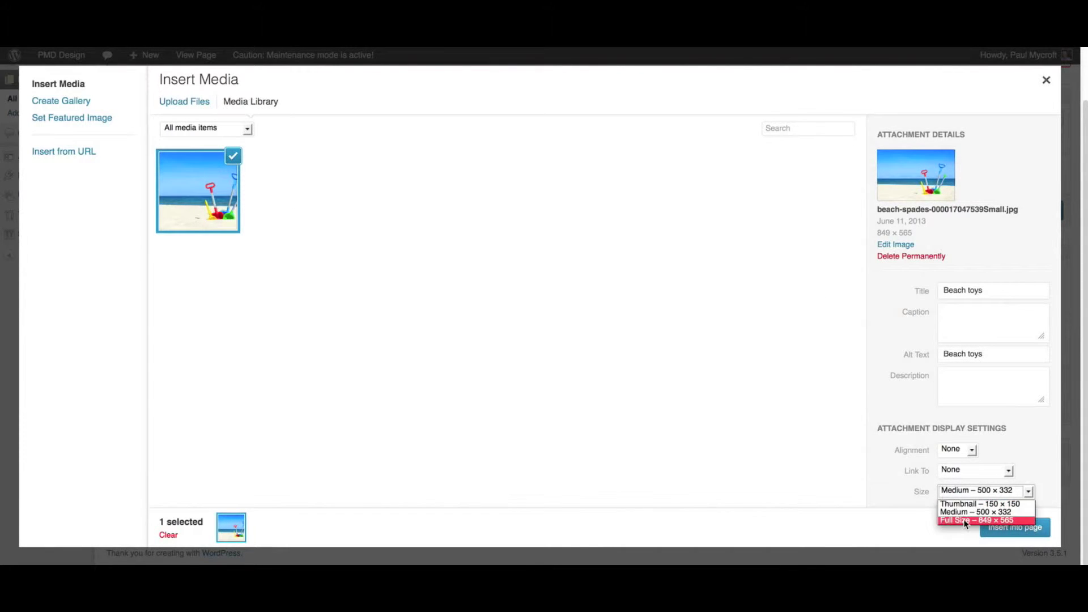
pyautogui.click(886, 466)
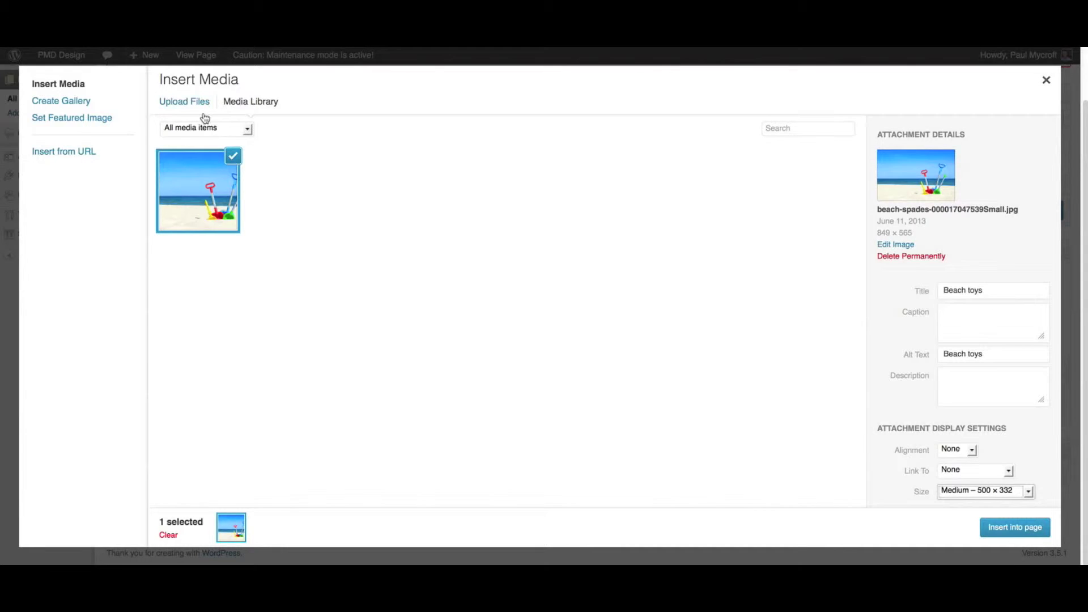
pyautogui.click(189, 103)
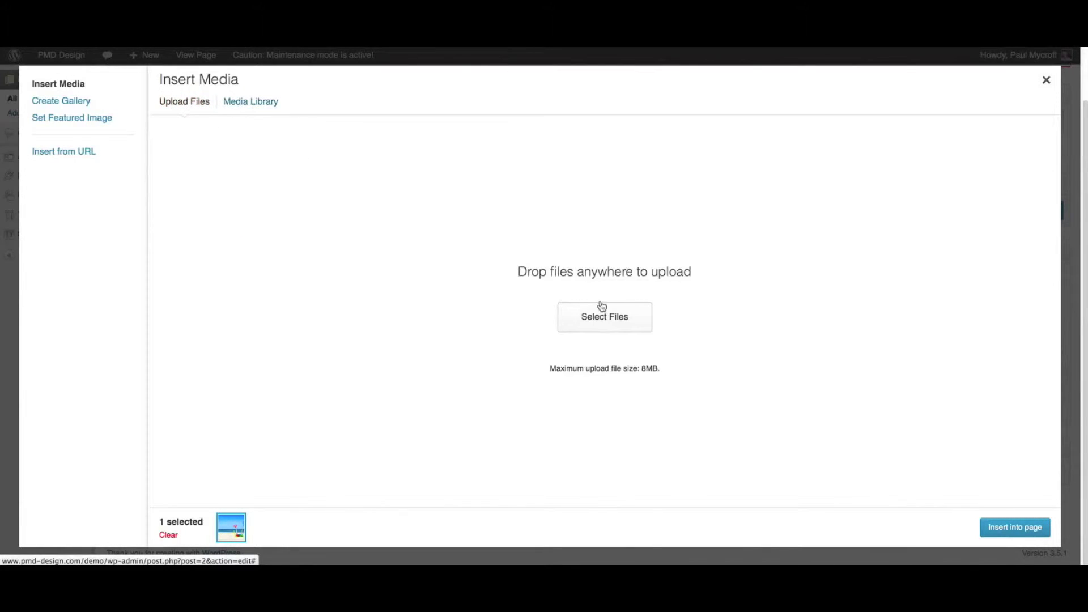
pyautogui.click(626, 317)
pyautogui.doubleClick(516, 248)
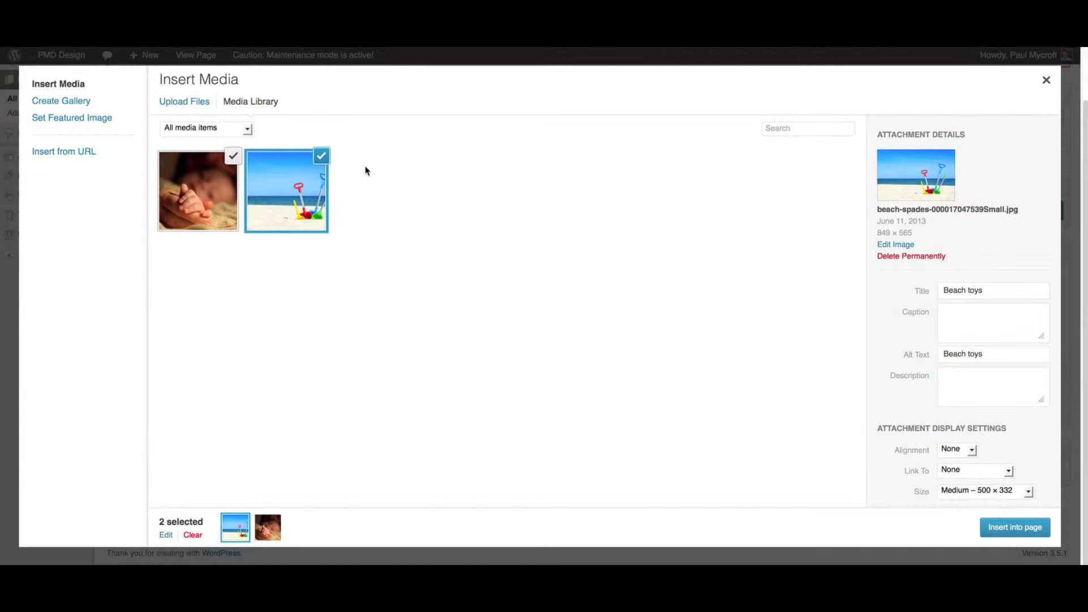
pyautogui.click(322, 158)
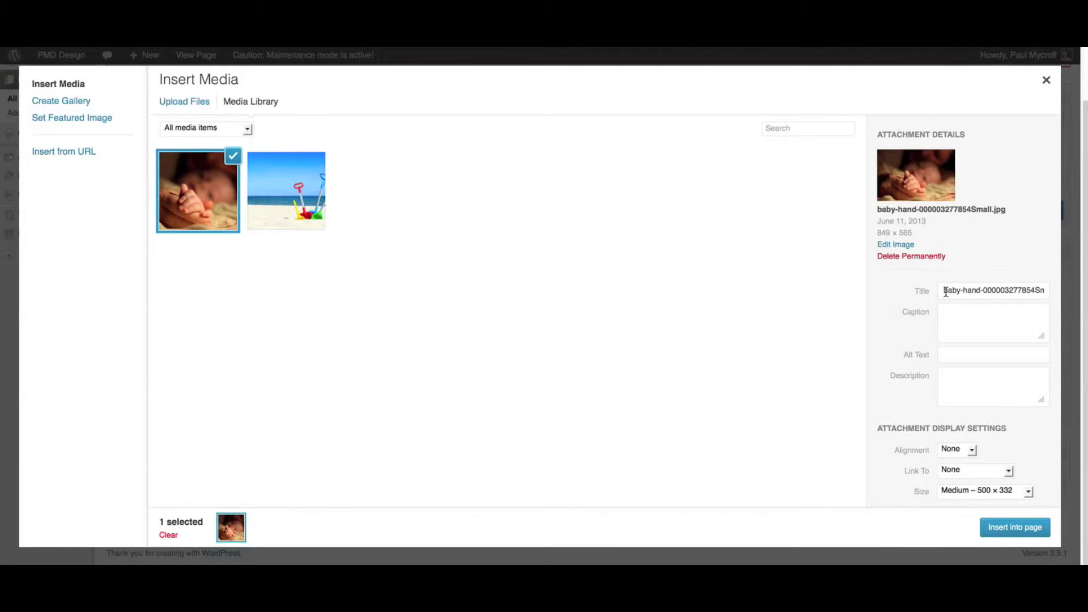
# Search the media library for "baby", compare the match with the photo's title, and clear the search
pyautogui.moveTo(946, 292); pyautogui.dragTo(1042, 292)
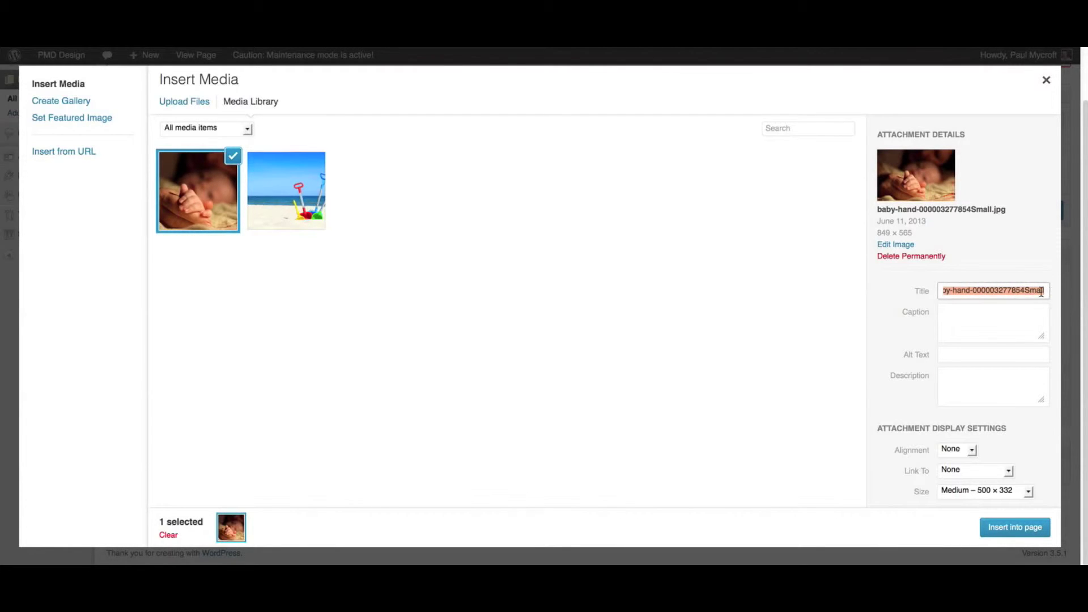
pyautogui.click(974, 291)
pyautogui.doubleClick(942, 290)
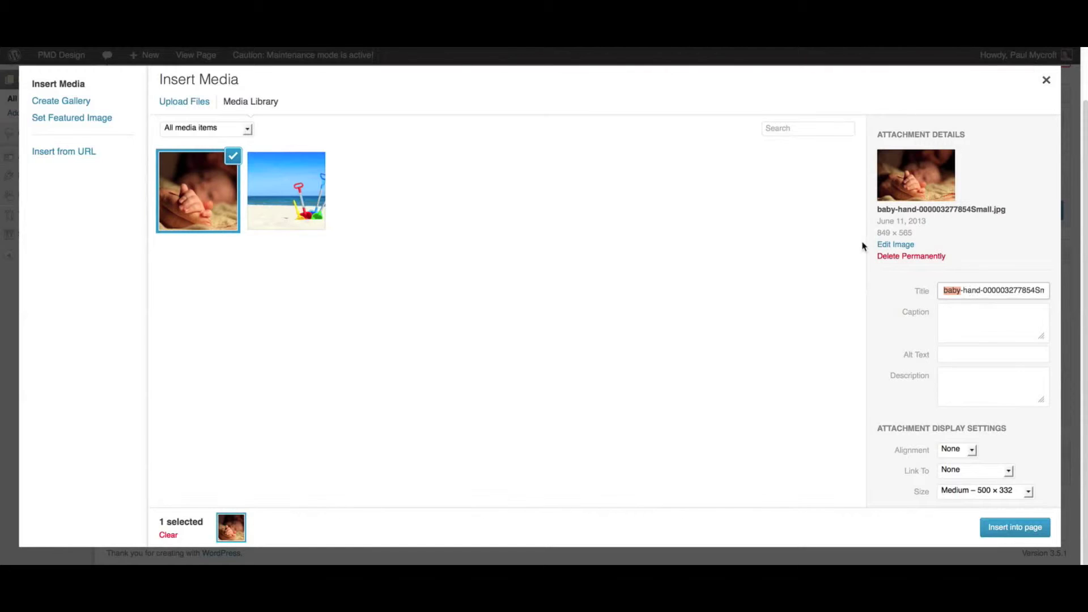
pyautogui.click(781, 129)
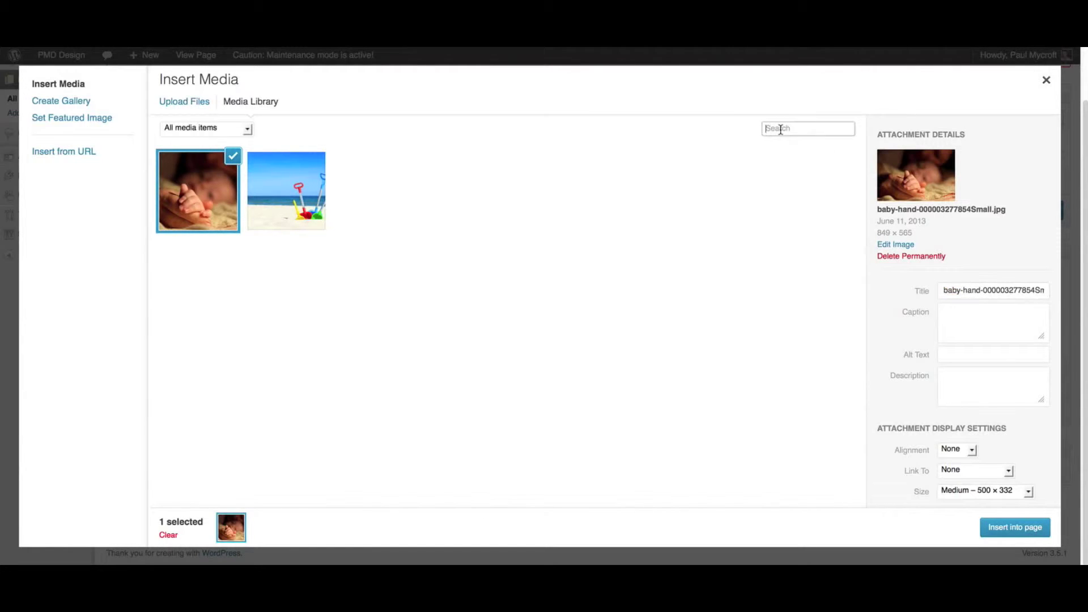
pyautogui.write('baby')
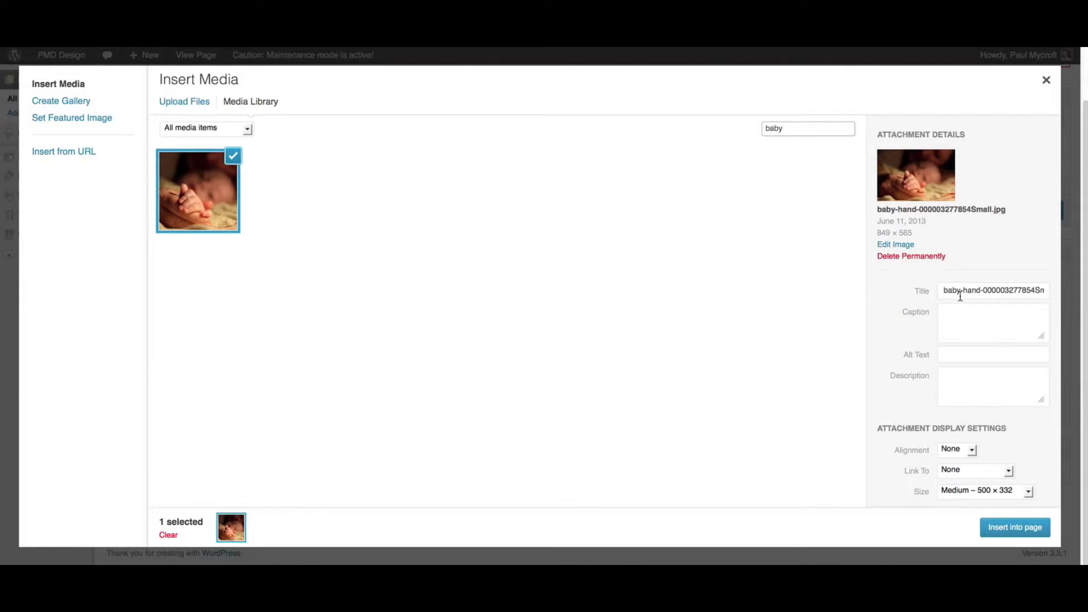
pyautogui.moveTo(961, 290); pyautogui.dragTo(938, 288)
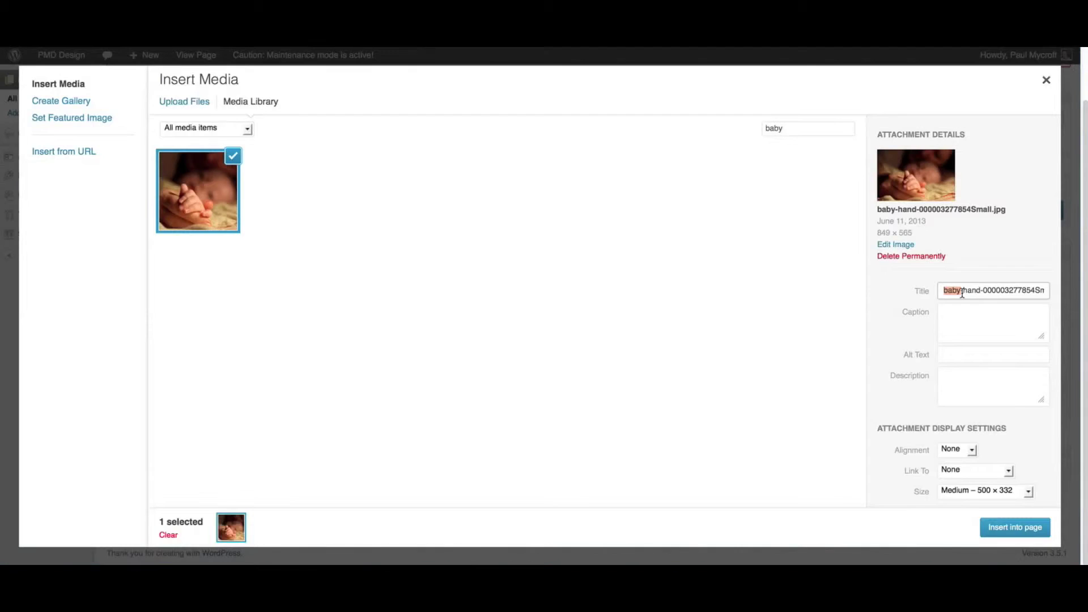
pyautogui.click(960, 292)
pyautogui.moveTo(794, 129); pyautogui.dragTo(754, 131)
pyautogui.press('BackSpace')
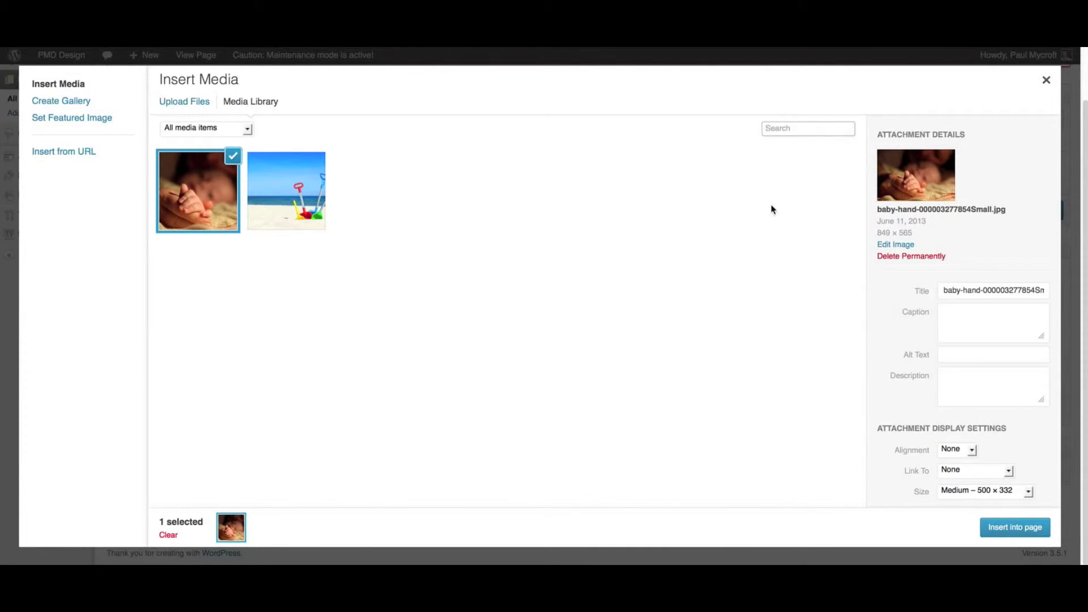
# Set the baby photo's title to "Baby hand" and its caption to "Hey, who's this?"
pyautogui.tripleClick(950, 291)
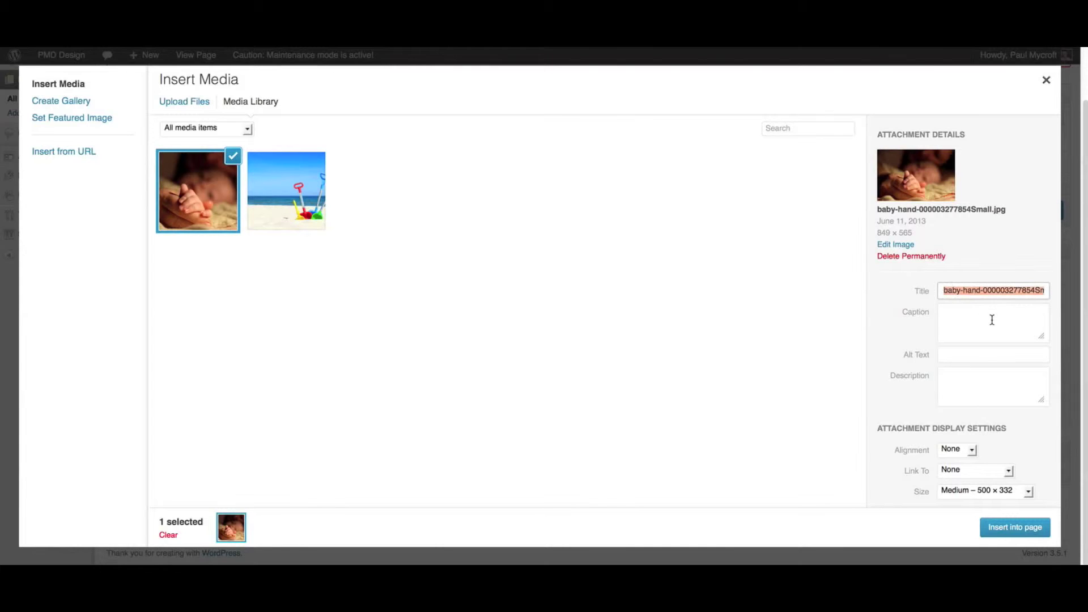
pyautogui.write('Baby hand')
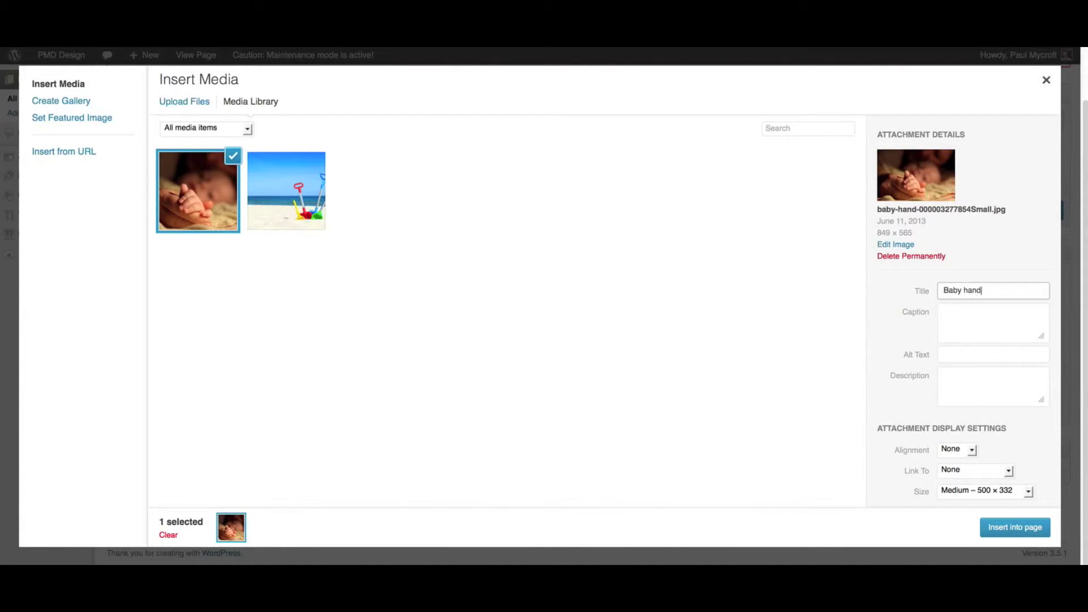
pyautogui.click(954, 326)
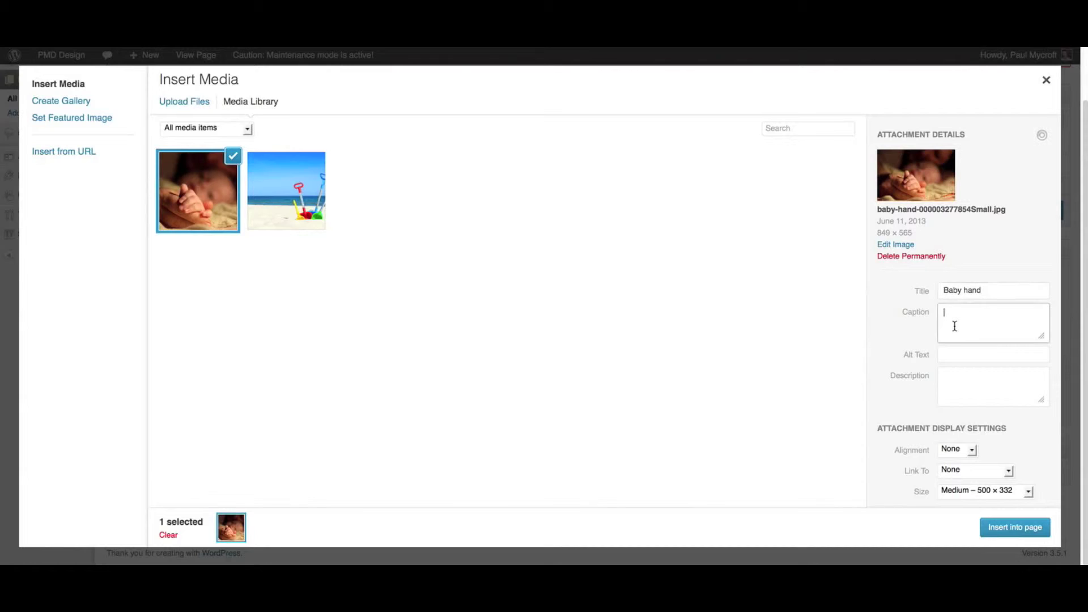
pyautogui.write("Hey, who's this?")
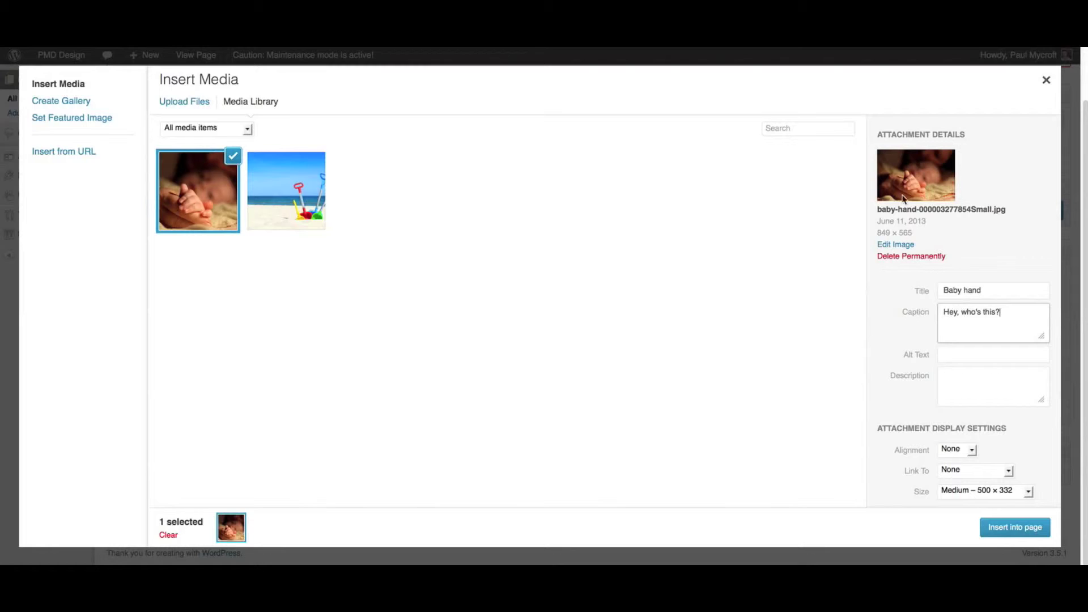
# Set the baby photo's alt text to "Baby hand photo" and its description to "Photo of new born in 2012."
pyautogui.click(948, 356)
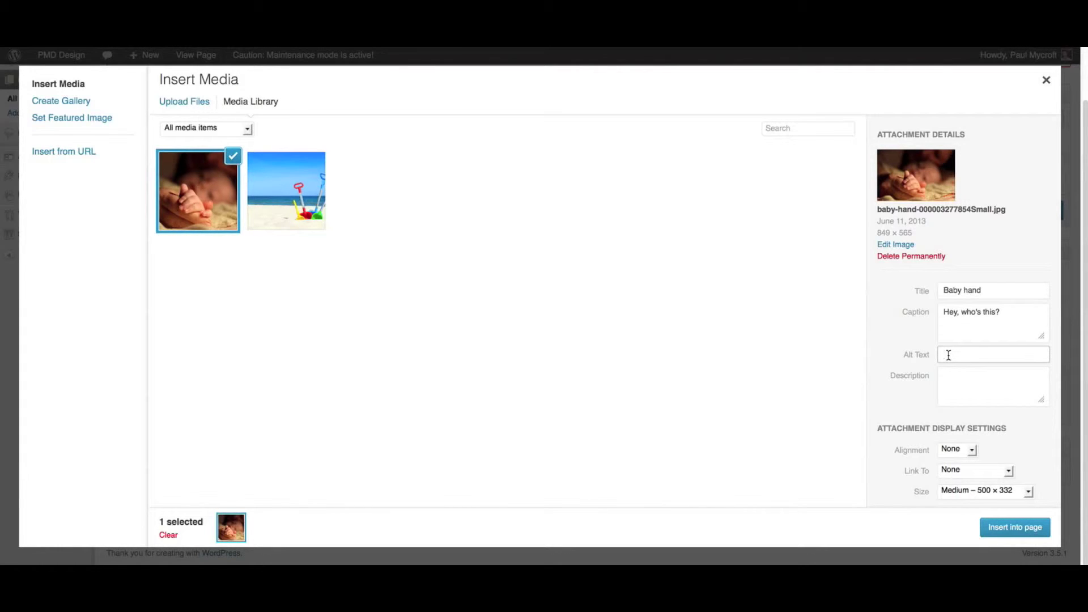
pyautogui.write('Baby hand photo')
pyautogui.click(952, 377)
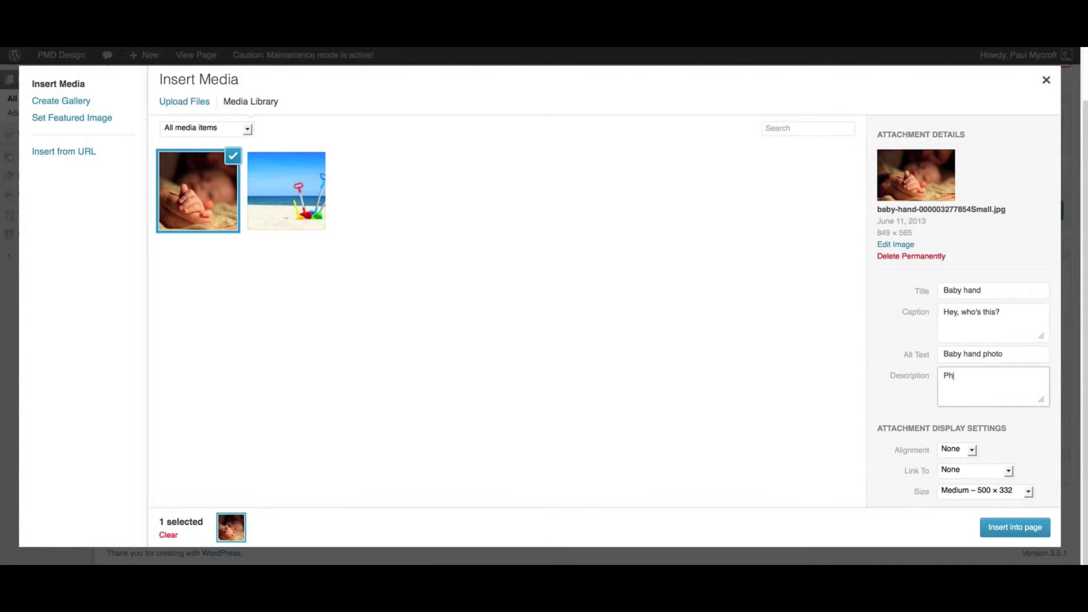
pyautogui.write('Photo of new born in 2012.')
# Try linking the baby photo to its Media File at the Thumbnail – 150 × 150 size
pyautogui.click(962, 450)
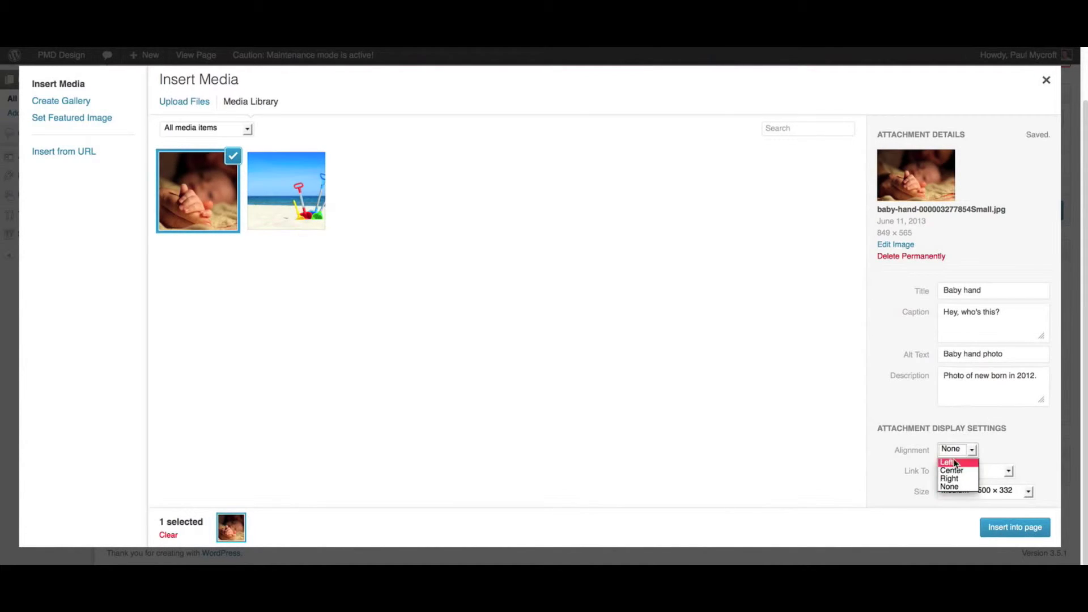
pyautogui.click(961, 452)
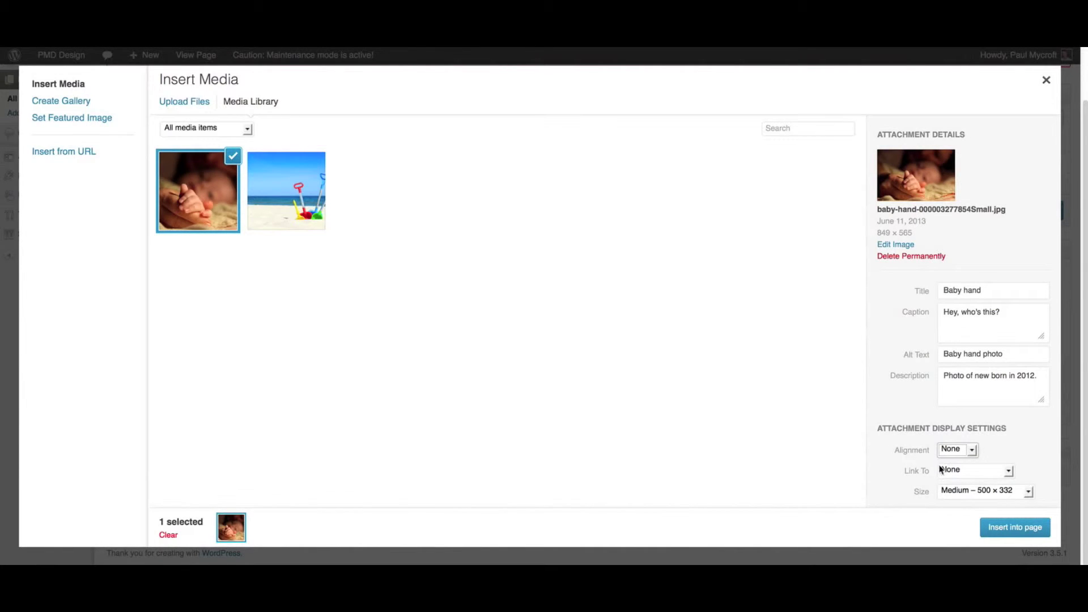
pyautogui.click(956, 472)
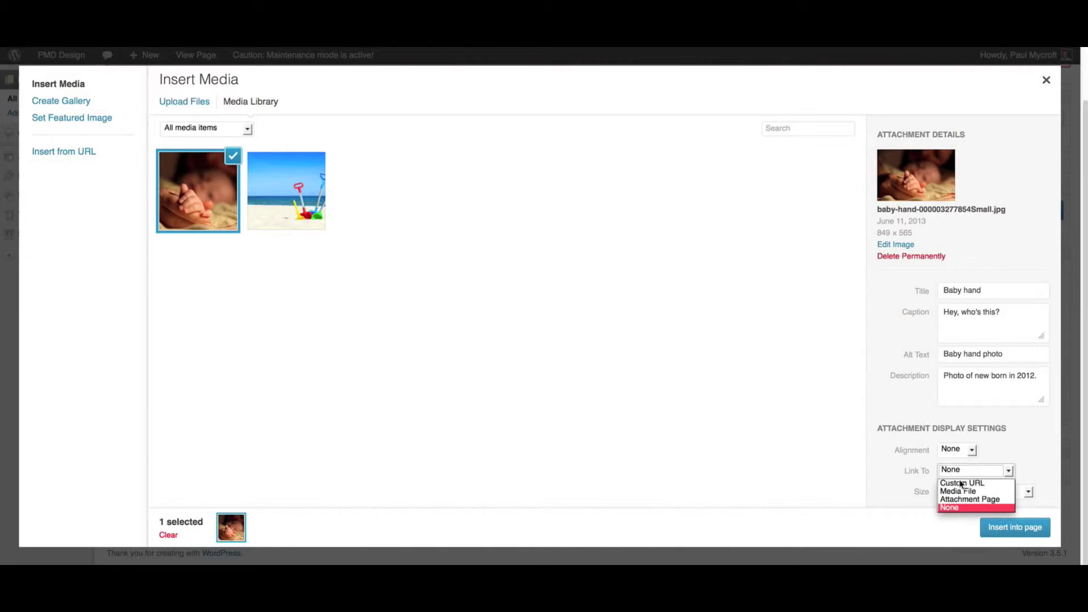
pyautogui.click(962, 489)
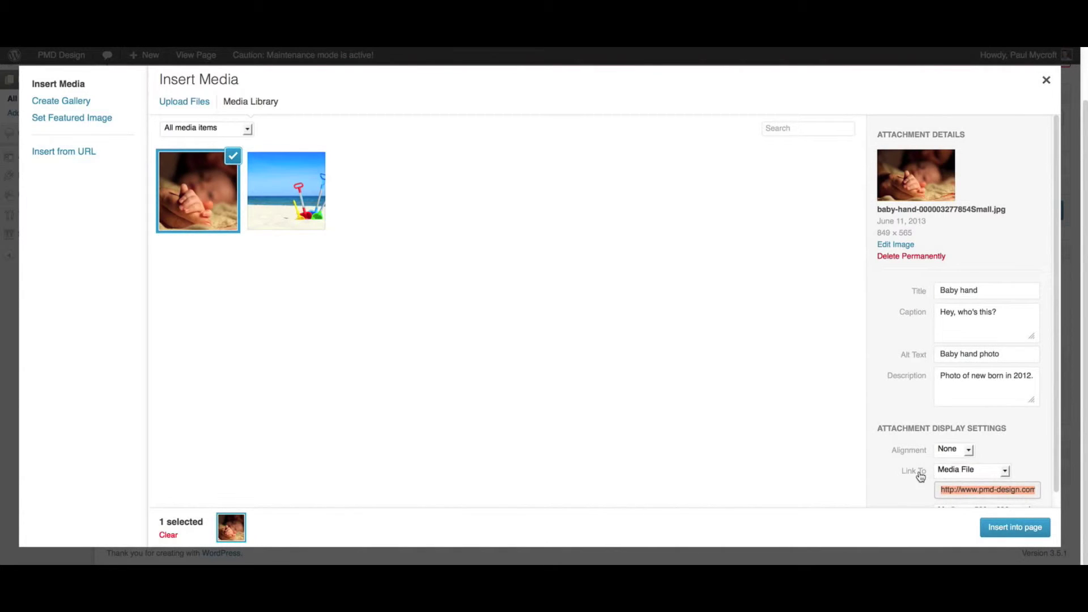
pyautogui.scroll(-1, 923, 476)
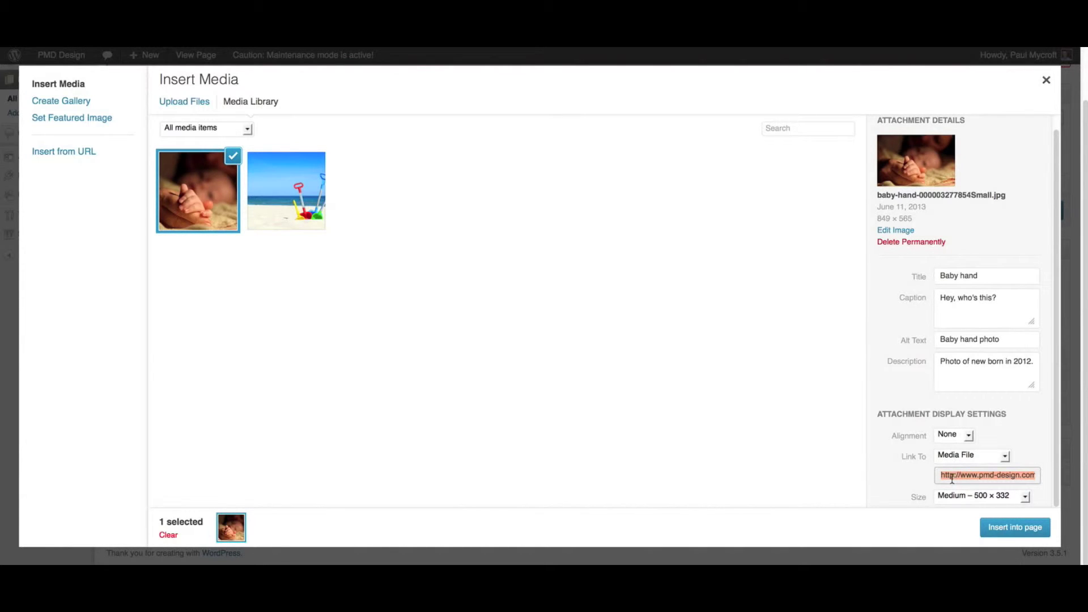
pyautogui.click(992, 496)
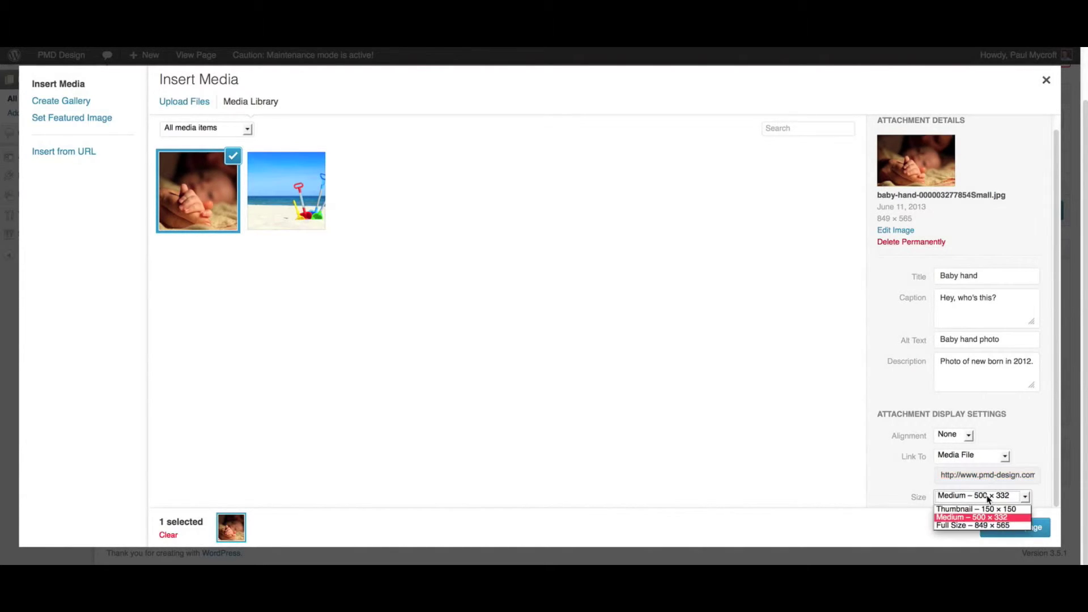
pyautogui.click(983, 510)
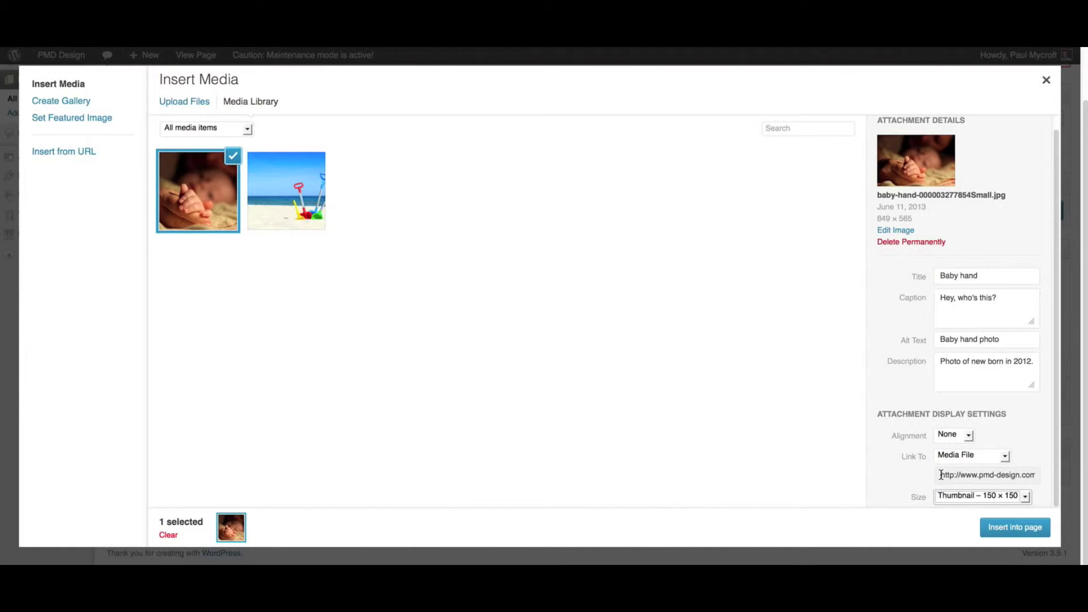
# Try Attachment Page and Custom URL as the baby photo's link target, and return the link to None
pyautogui.click(948, 458)
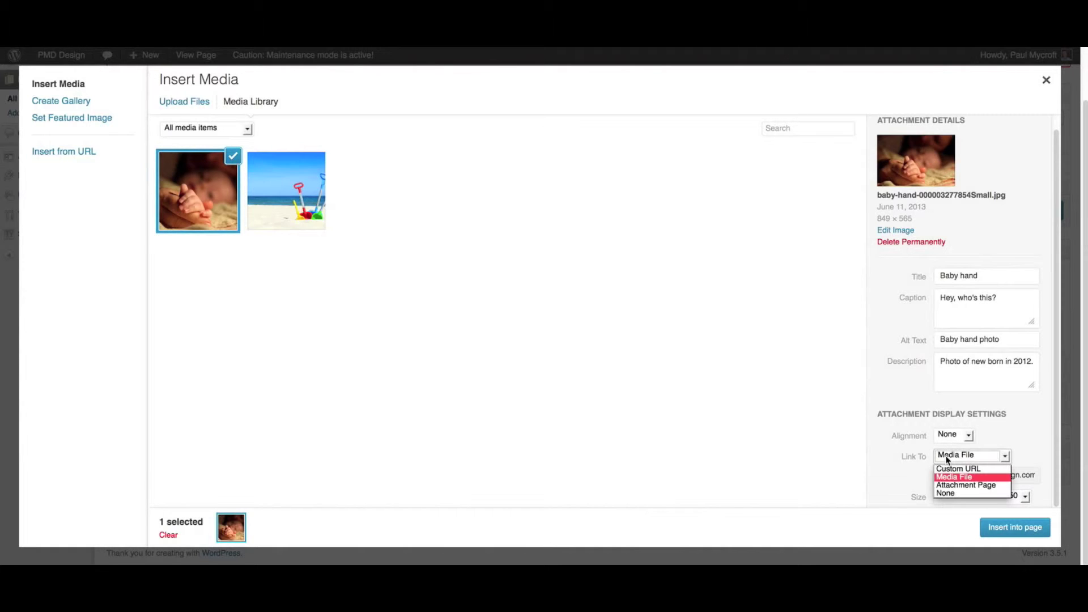
pyautogui.click(949, 486)
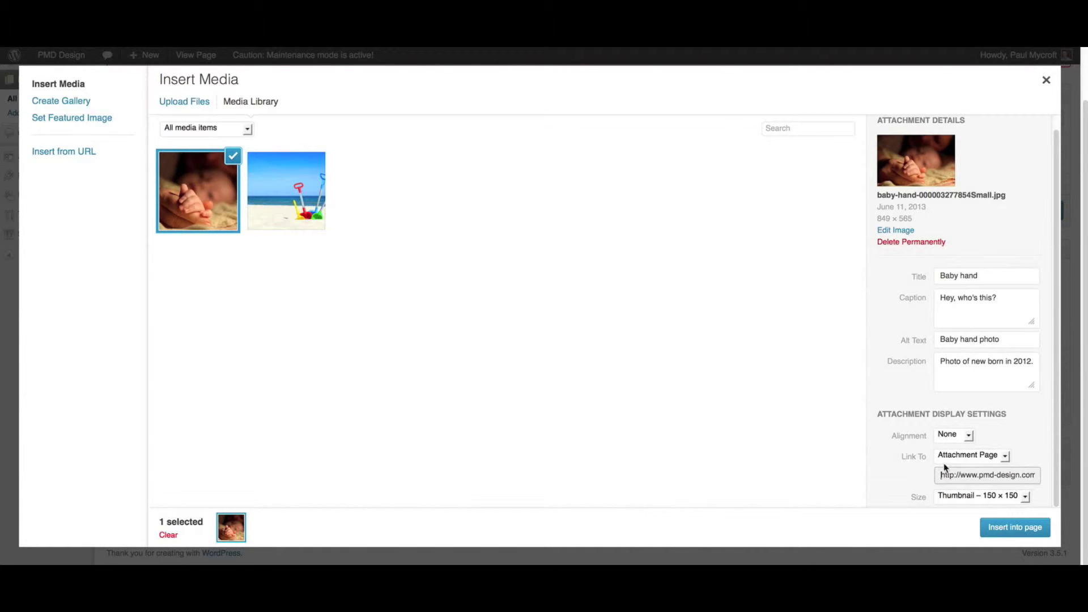
pyautogui.click(947, 454)
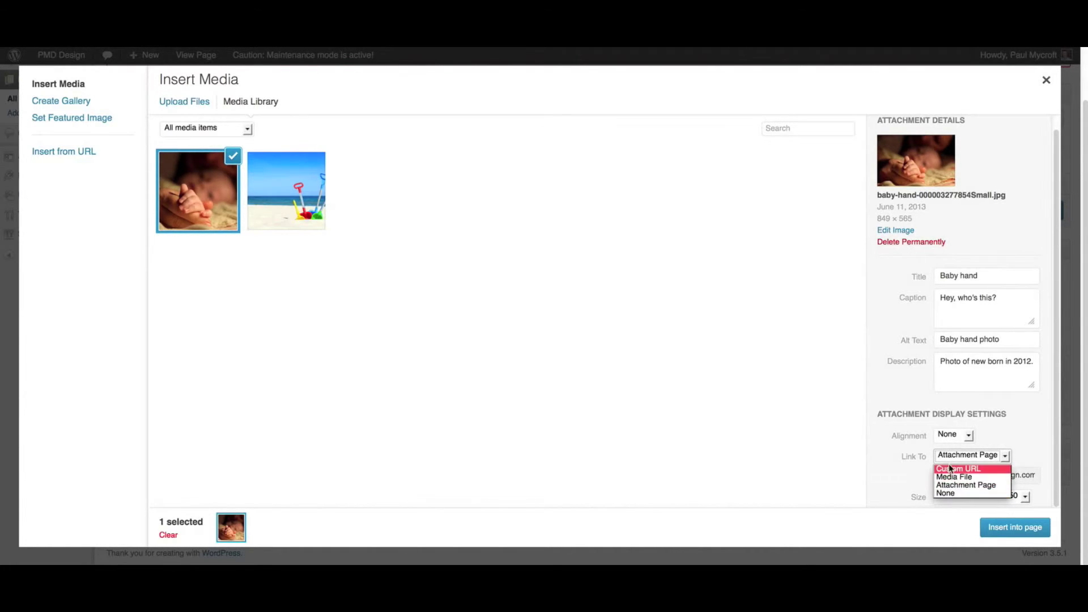
pyautogui.click(972, 468)
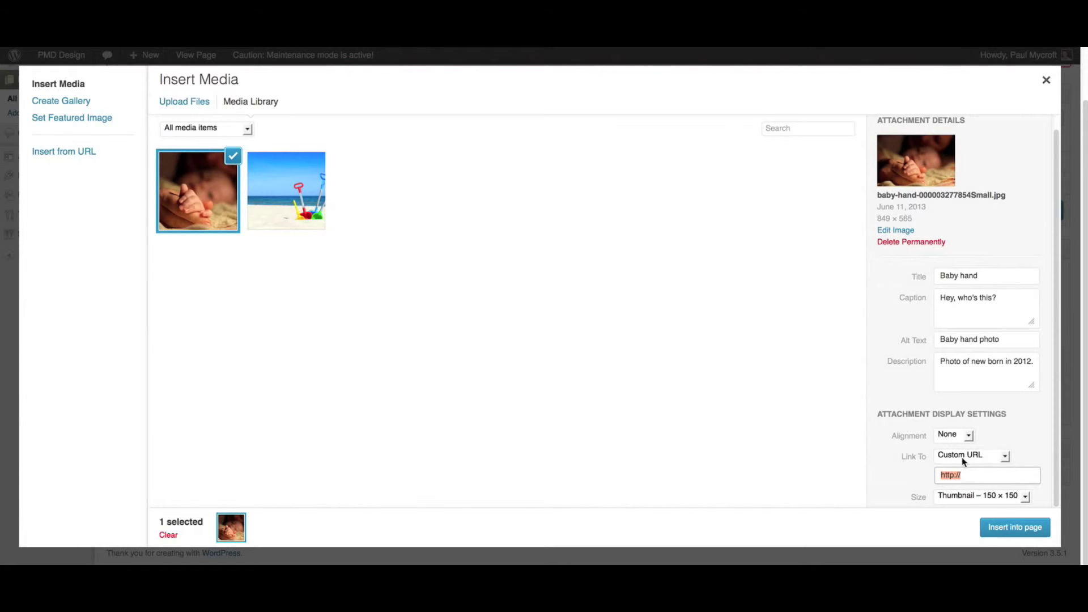
pyautogui.click(962, 457)
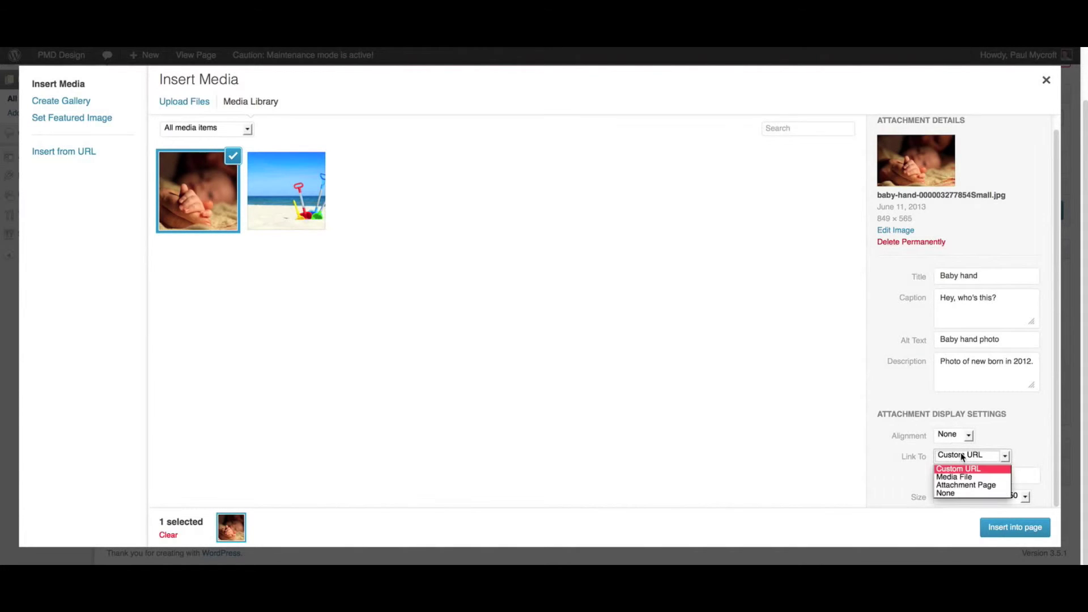
pyautogui.click(954, 496)
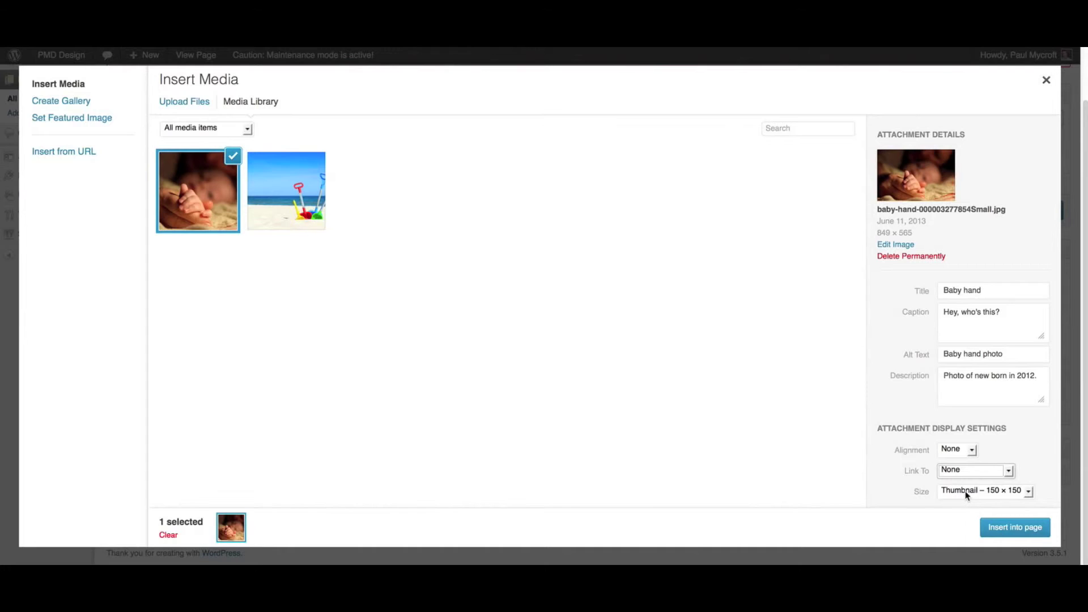
# Set the baby photo's size to Medium – 500 × 332 and insert it into the page
pyautogui.click(967, 491)
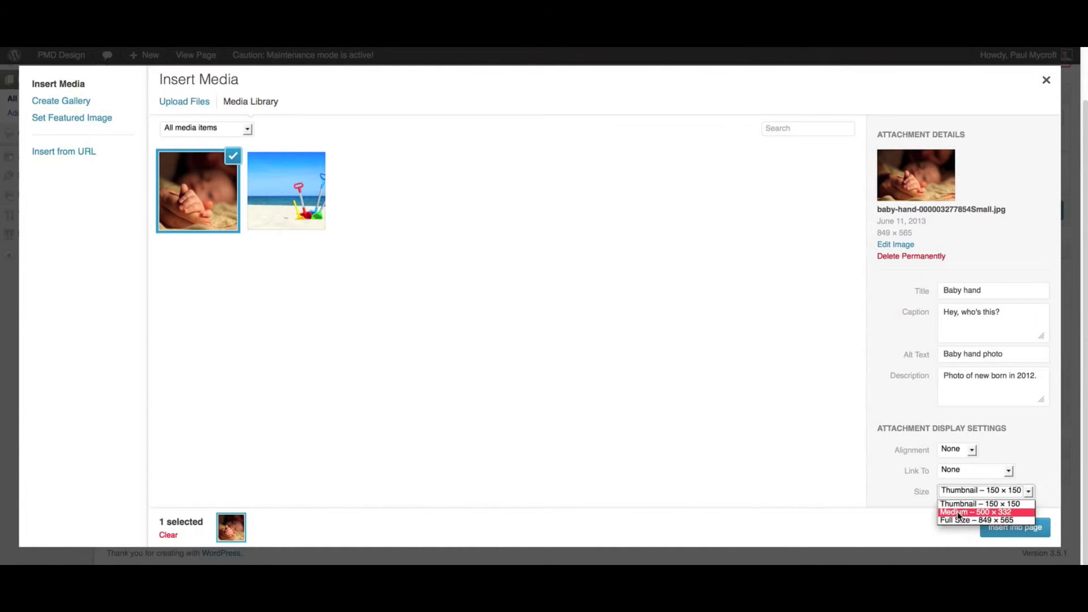
pyautogui.click(958, 513)
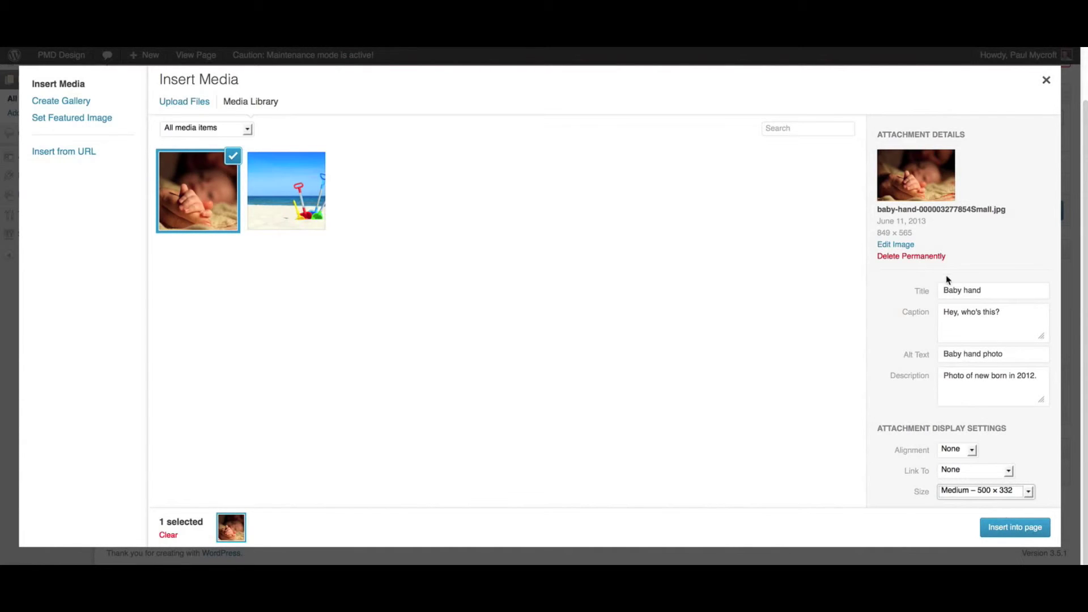
pyautogui.click(1015, 524)
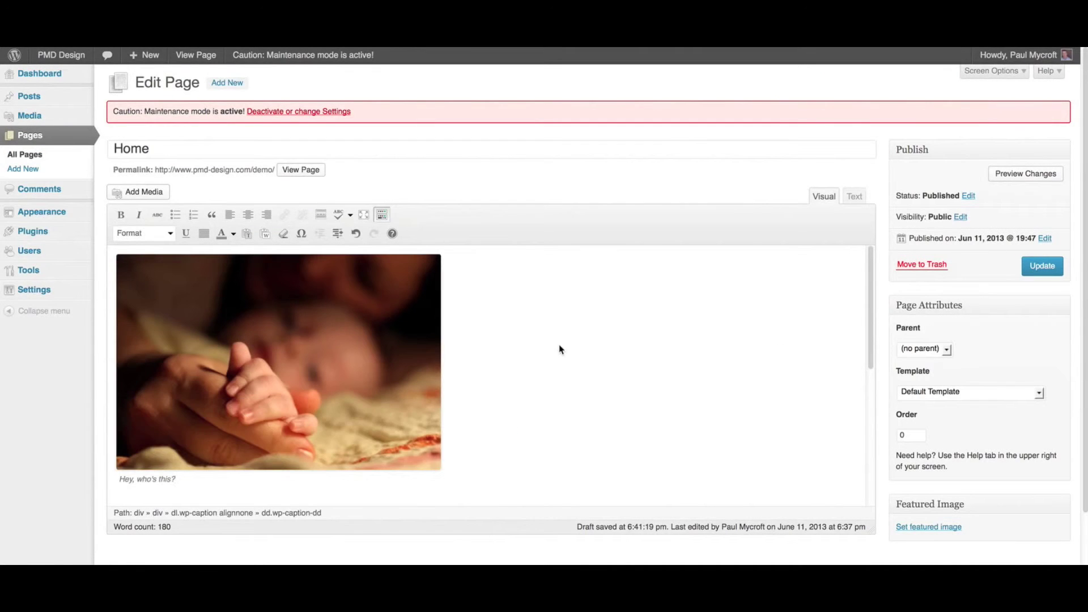
# Give the inserted baby photo the title "Baby hand" in its image settings and apply the change
pyautogui.scroll(-2, 560, 349)
pyautogui.scroll(2, 559, 347)
pyautogui.click(232, 301)
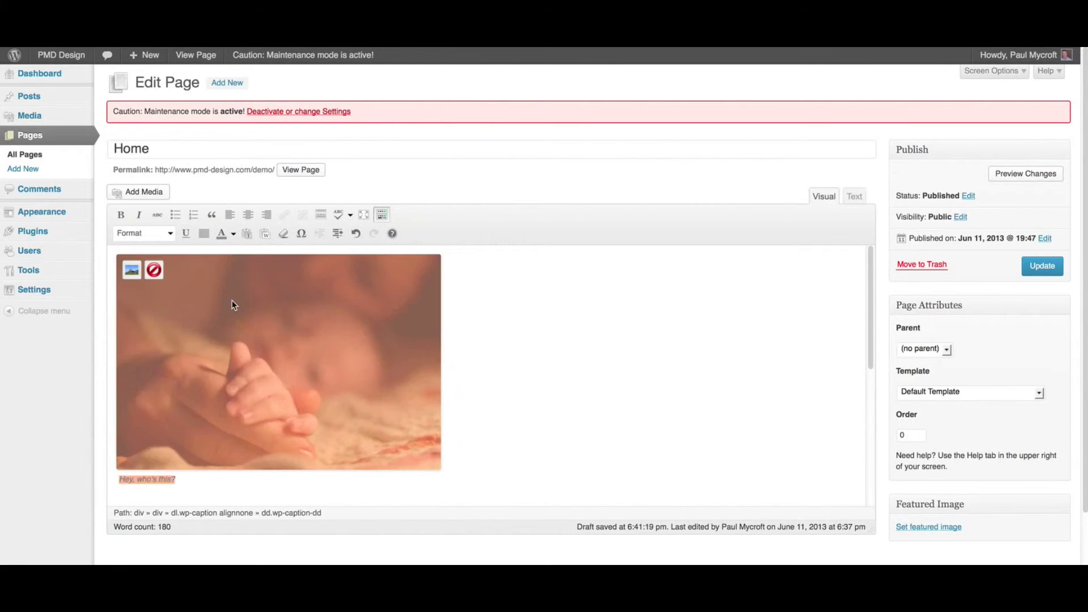
pyautogui.click(129, 271)
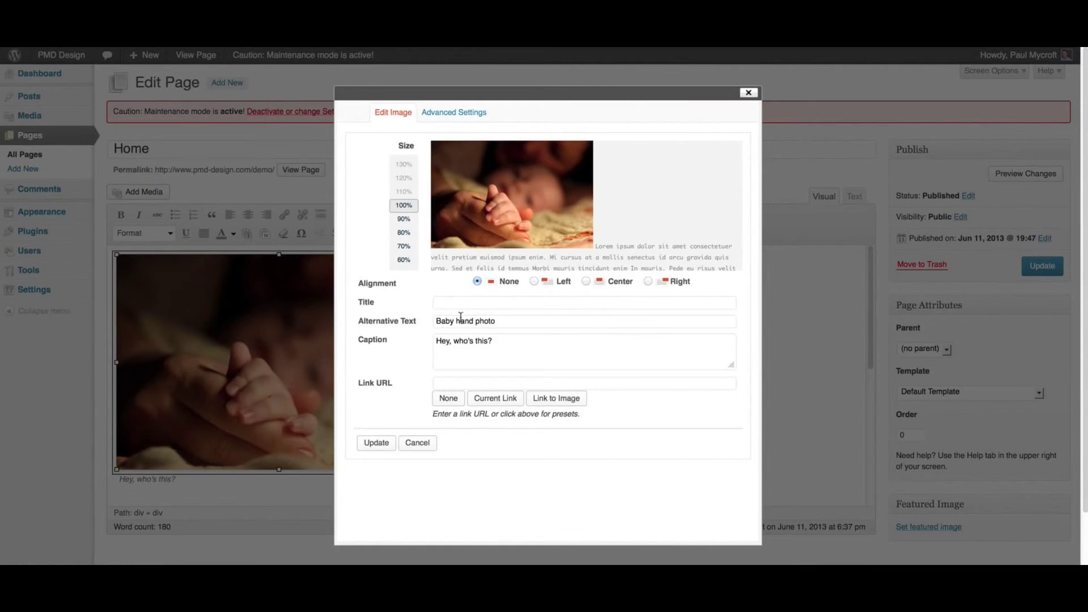
pyautogui.click(456, 303)
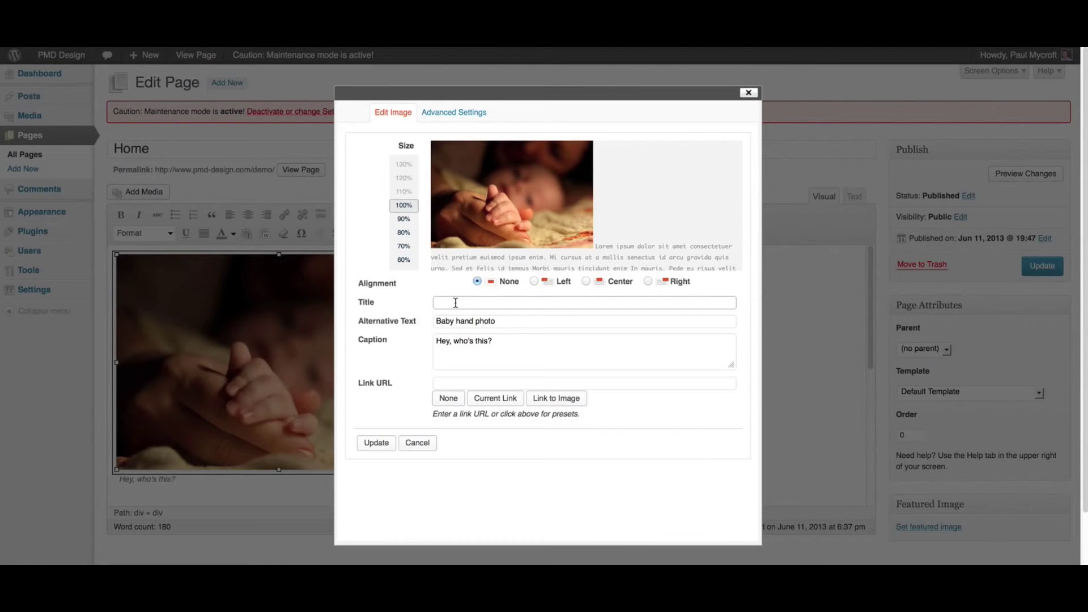
pyautogui.write('Baby hand')
pyautogui.click(377, 443)
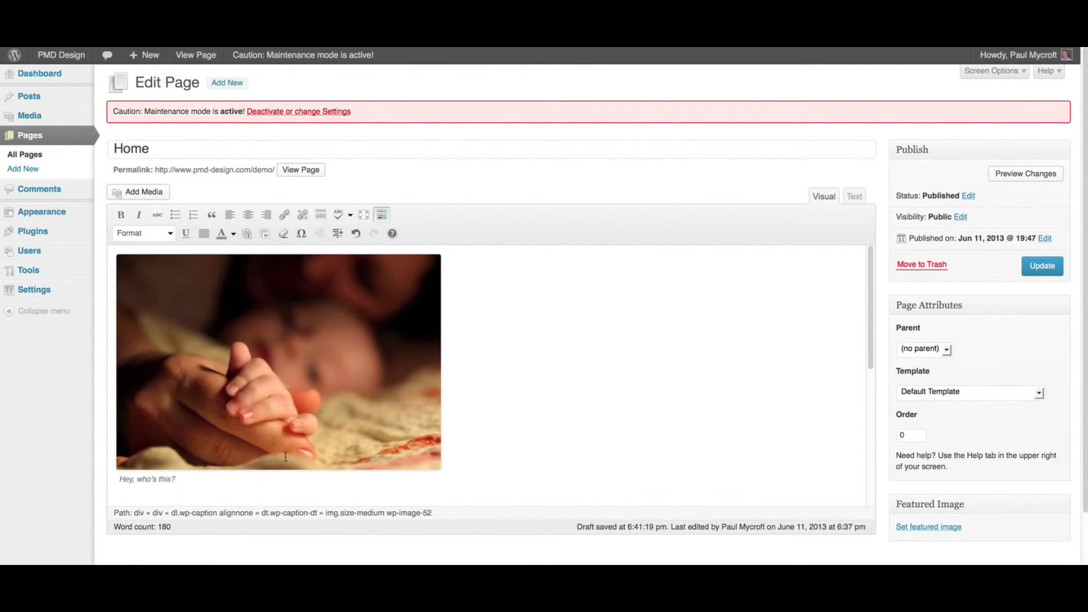
# Update the Home page and reload the live site to examine the baby photo, its caption and title
pyautogui.click(1039, 266)
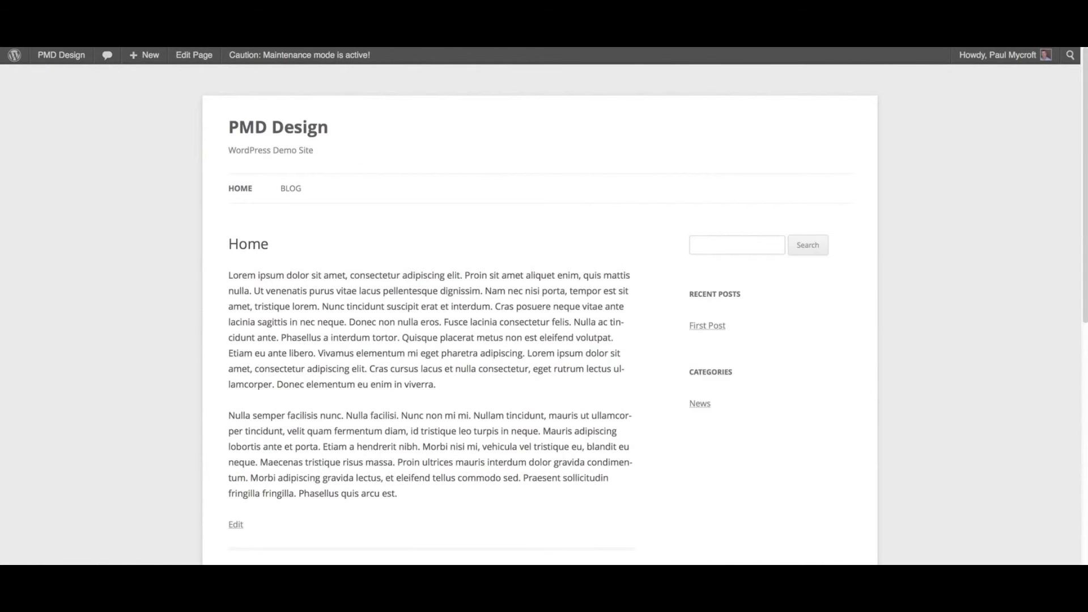
pyautogui.press('super+r')
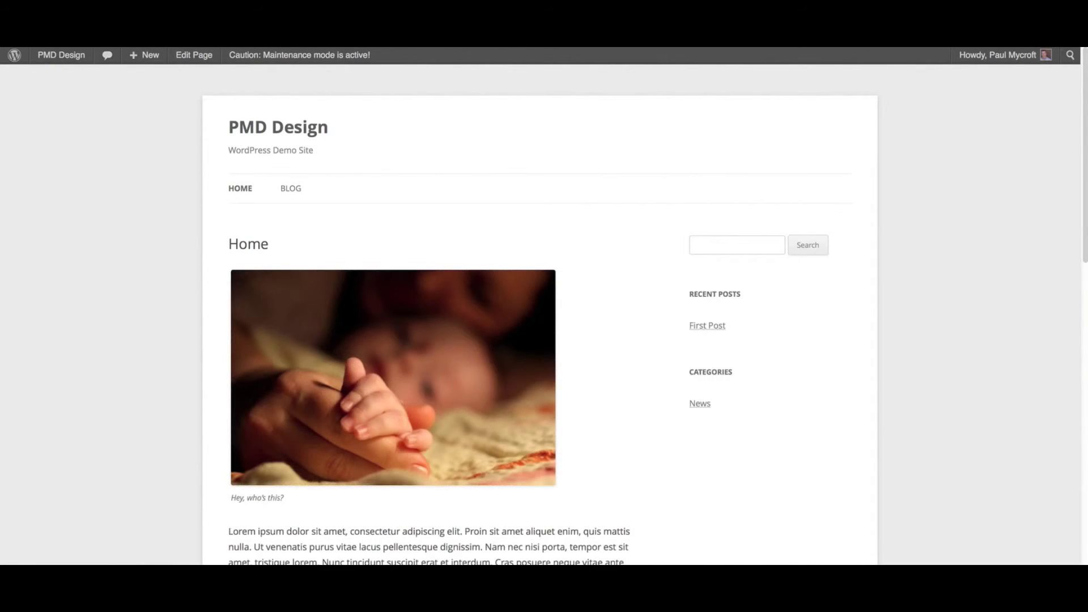
pyautogui.scroll(-3, 608, 363)
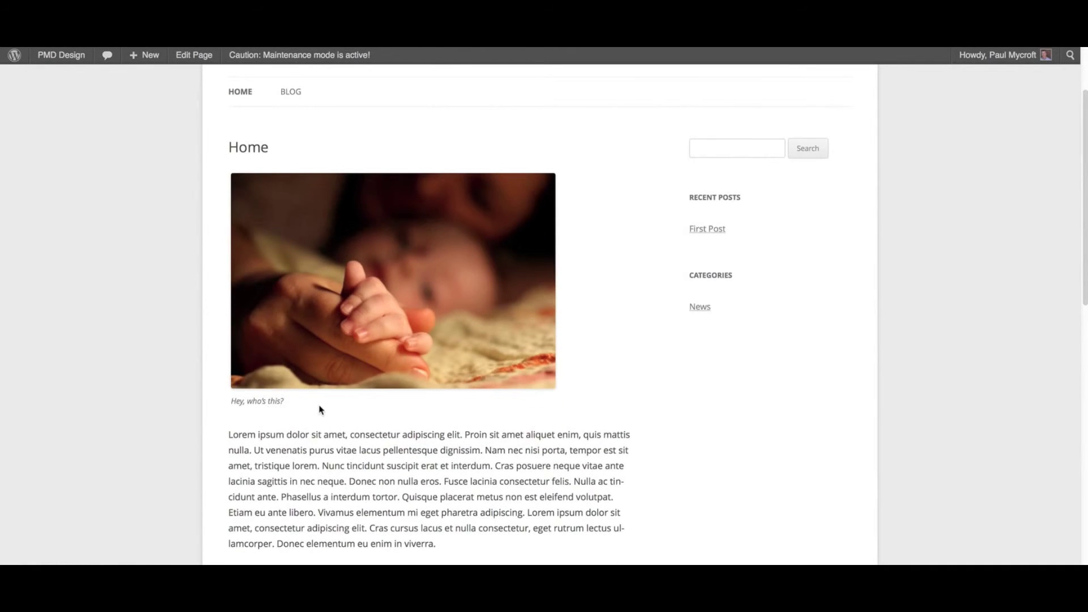
pyautogui.scroll(3, 321, 410)
pyautogui.moveTo(417, 348)
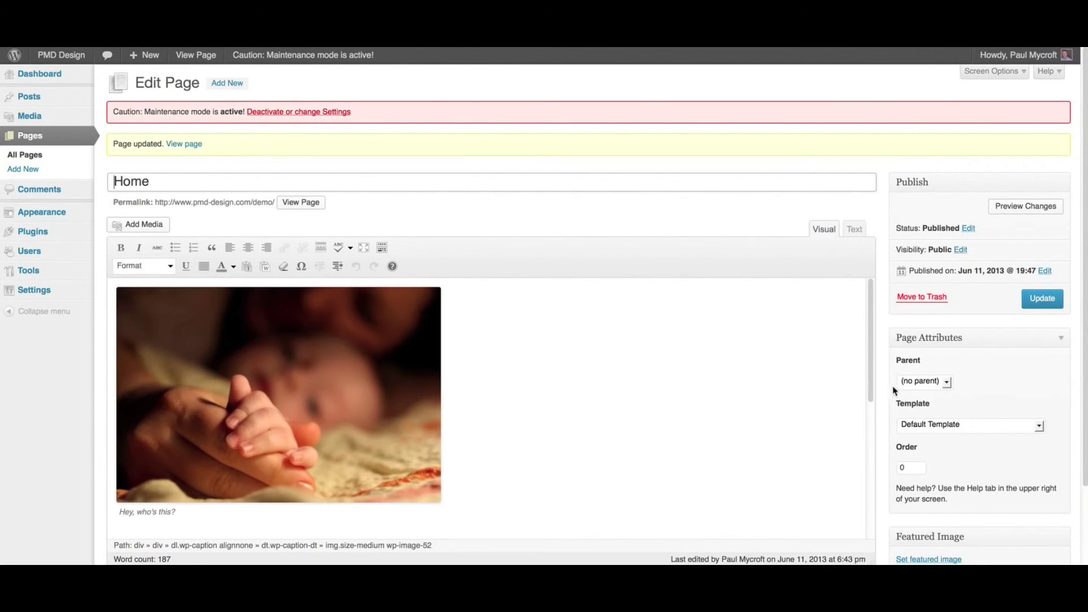
# Set the baby photo's alignment to Left in its image settings and apply the change
pyautogui.scroll(-3, 896, 393)
pyautogui.click(230, 283)
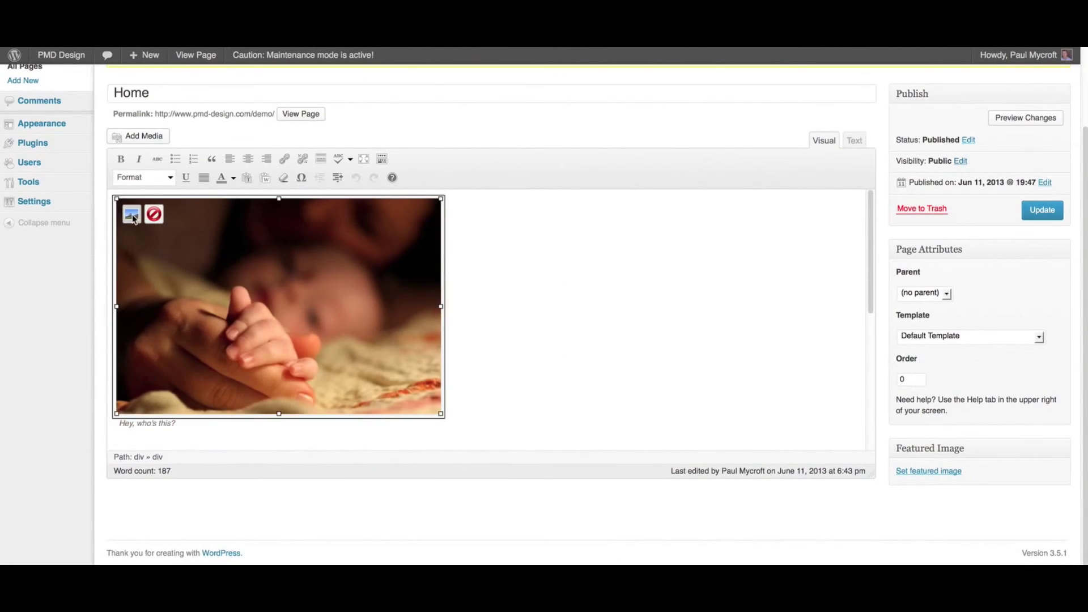
pyautogui.click(132, 216)
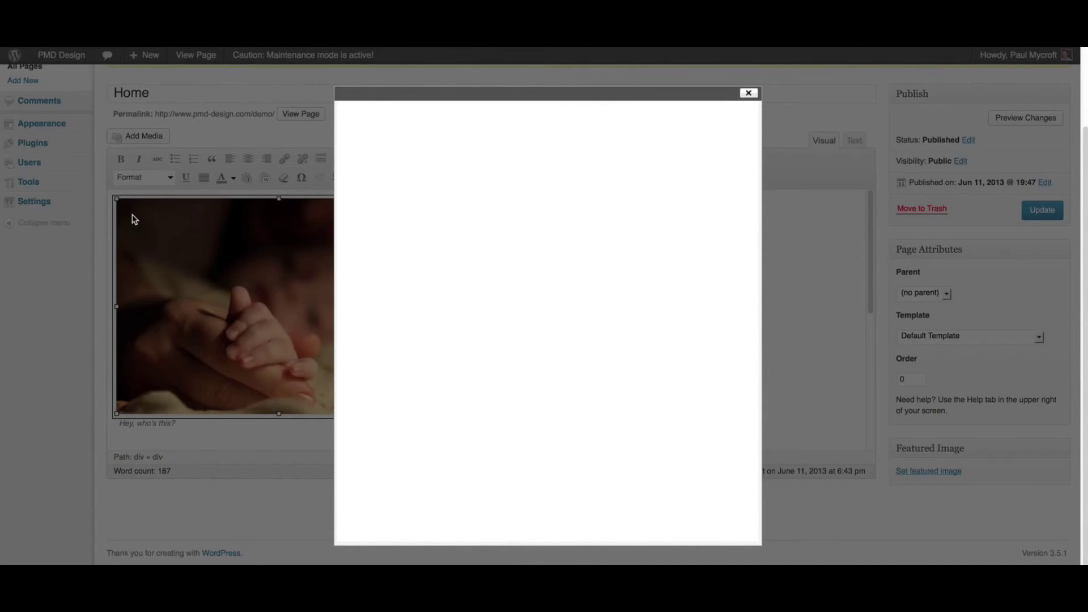
pyautogui.click(535, 281)
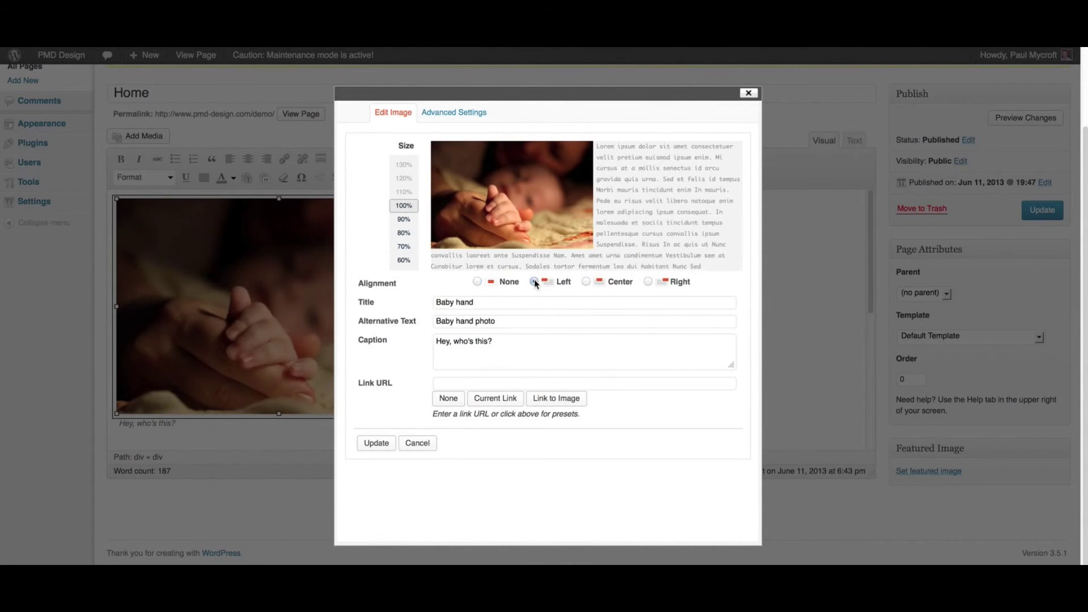
pyautogui.click(374, 443)
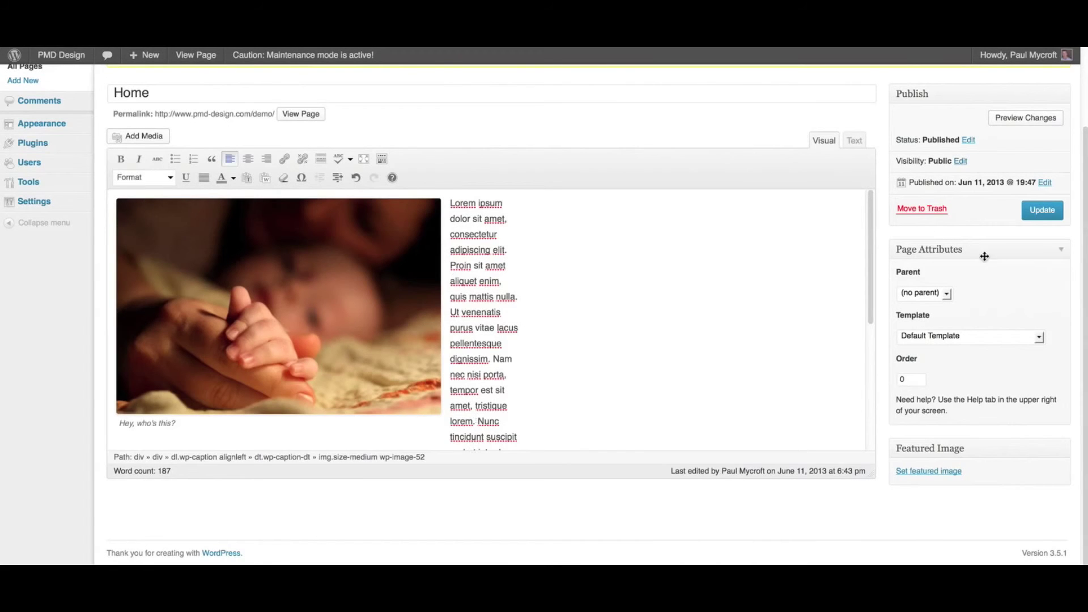
# Save the page with the left-aligned photo, check the reloaded live page, and return to the page editor
pyautogui.click(1033, 213)
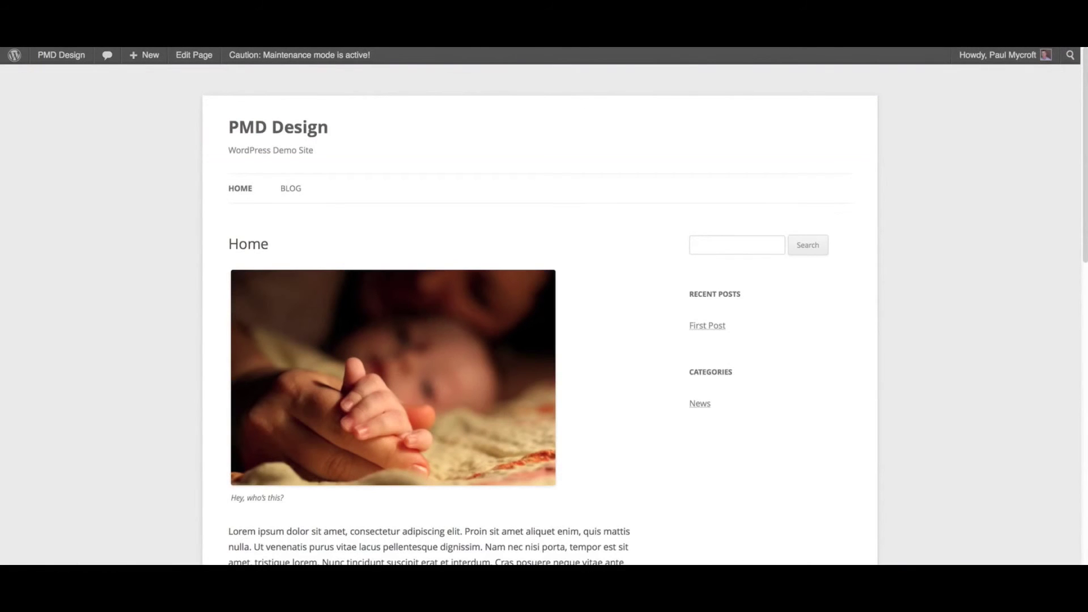
pyautogui.press('super+r')
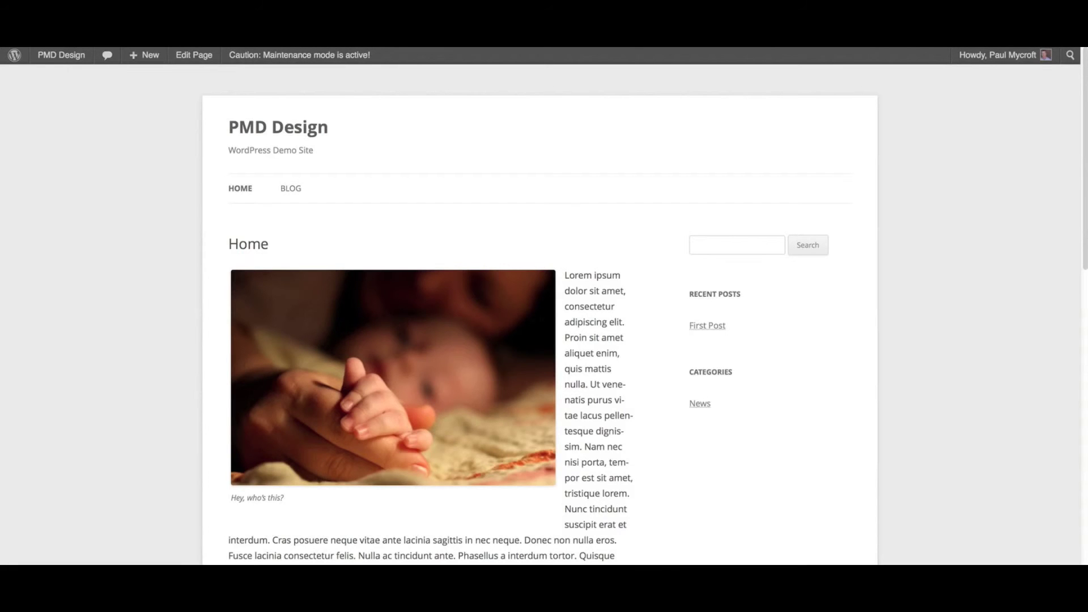
pyautogui.hotkey('ctrl', 'shift', 'Tab')
# Set the baby photo's alignment to Right and its size to 80%, and update the Home page
pyautogui.click(361, 359)
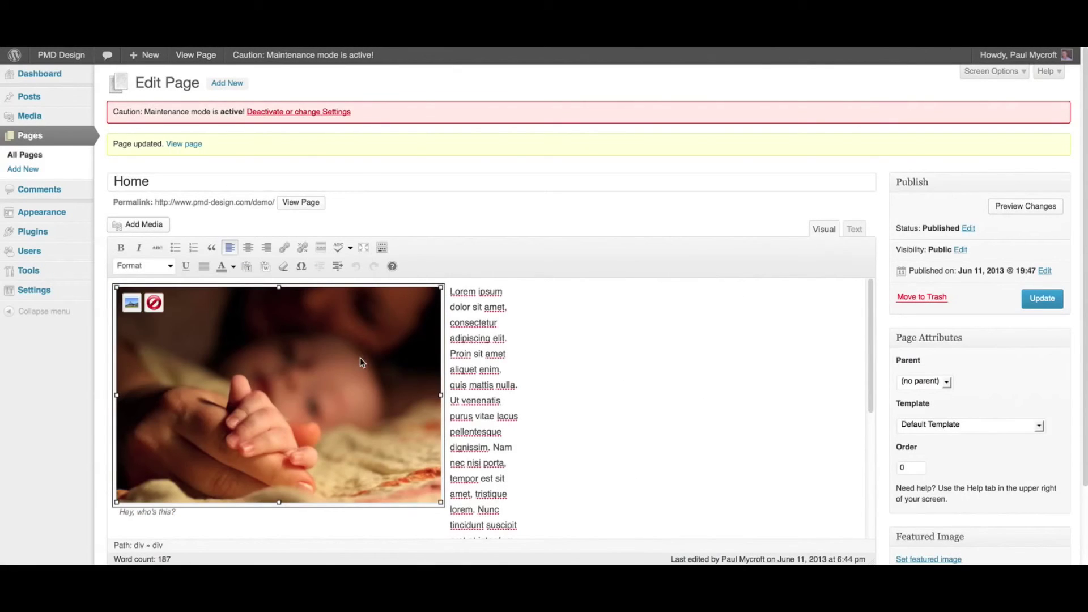
pyautogui.click(132, 304)
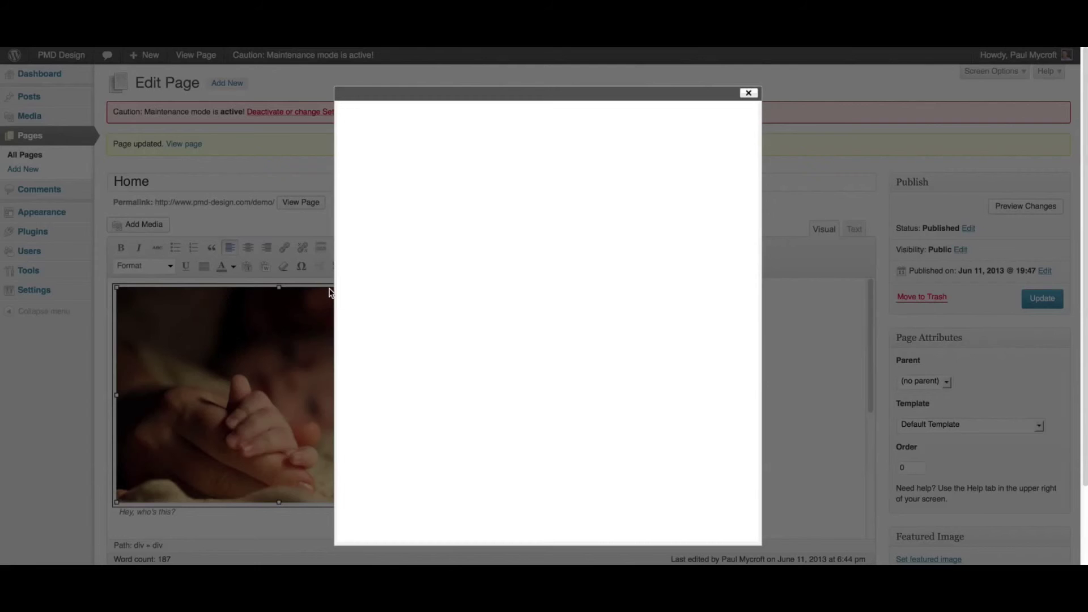
pyautogui.click(649, 282)
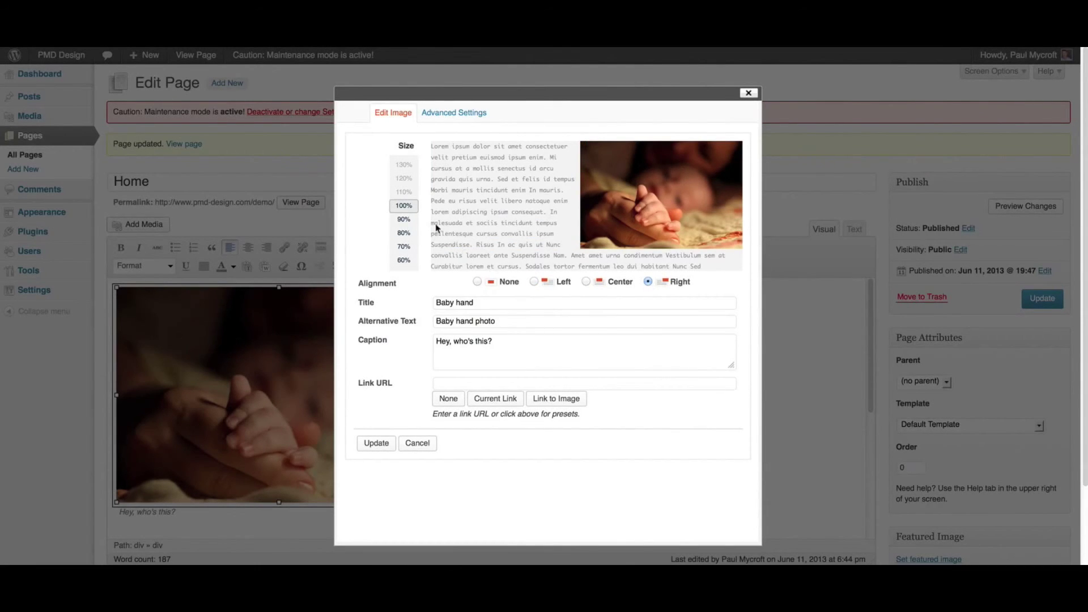
pyautogui.click(408, 222)
pyautogui.click(404, 233)
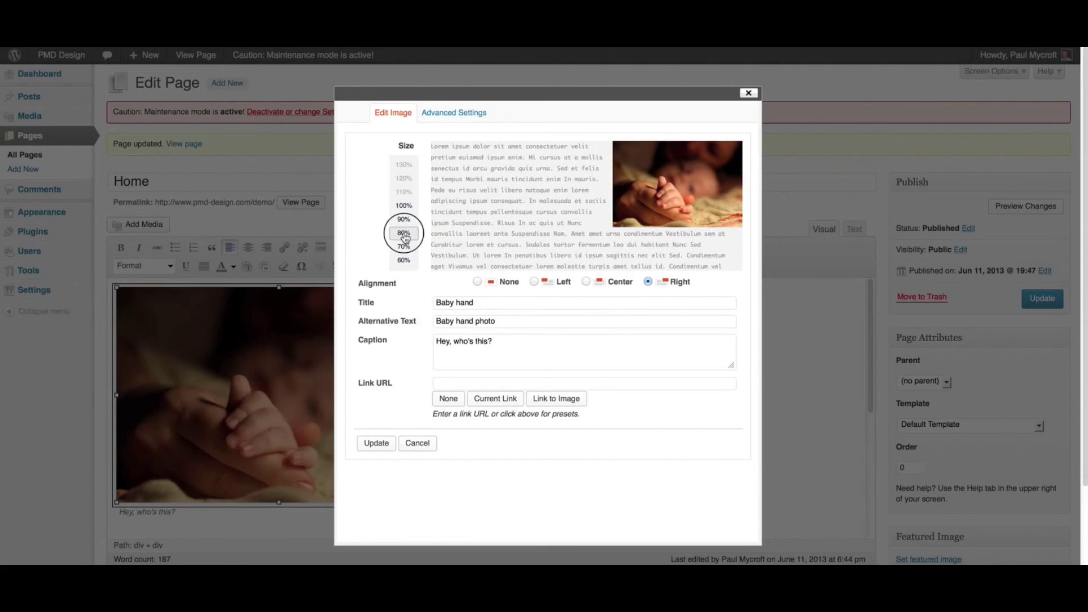
pyautogui.click(375, 443)
pyautogui.click(1047, 299)
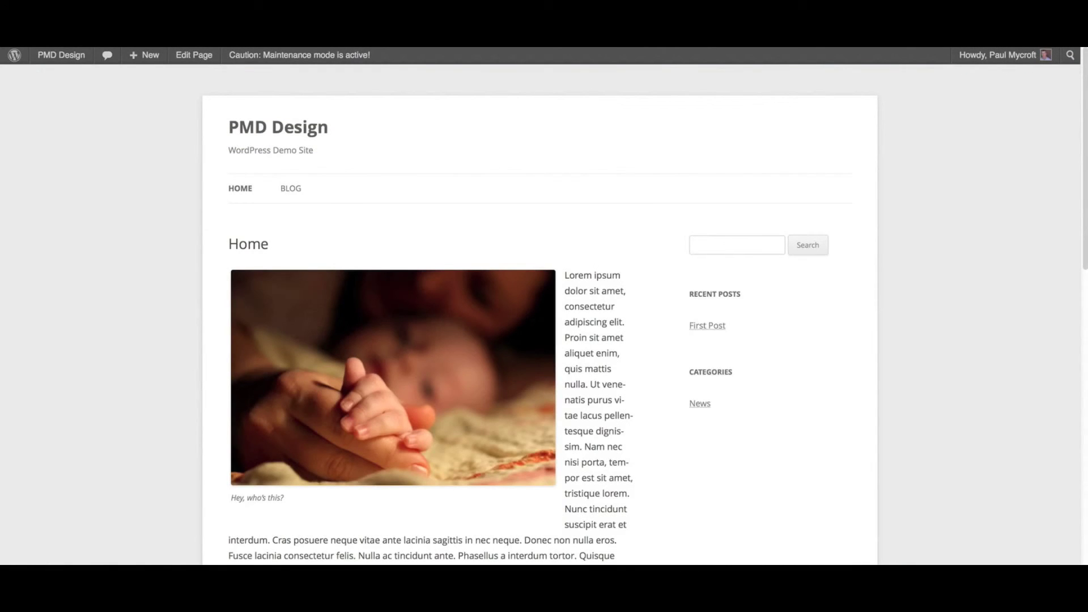
# Reload the live page to check the baby photo, and insert the Medium Beach toys image on a new line below the editor's first paragraph
pyautogui.press('super+r')
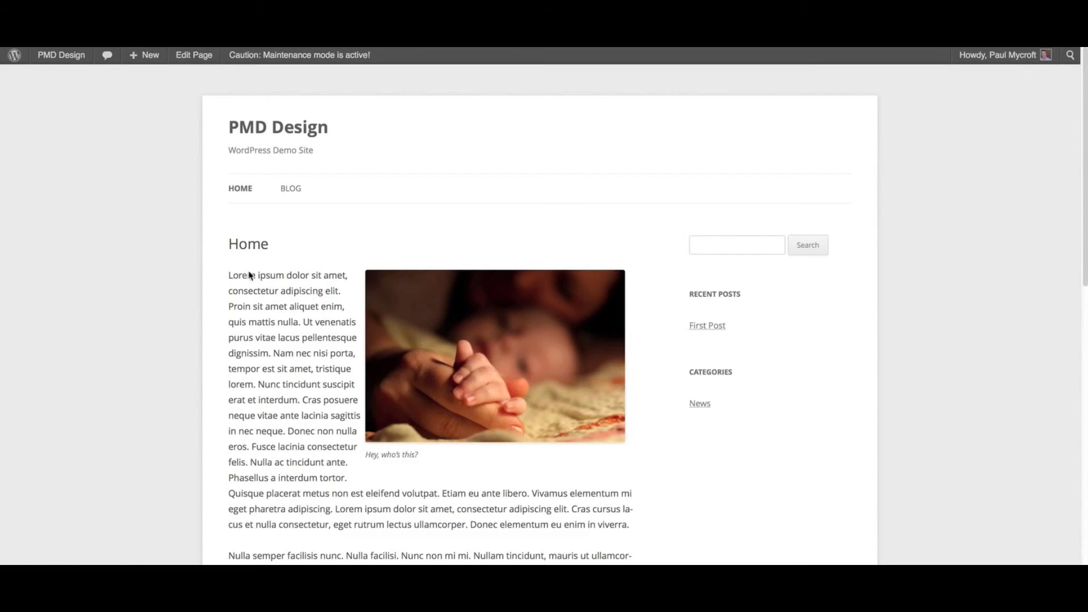
pyautogui.hotkey('ctrl', 'shift', 'Tab')
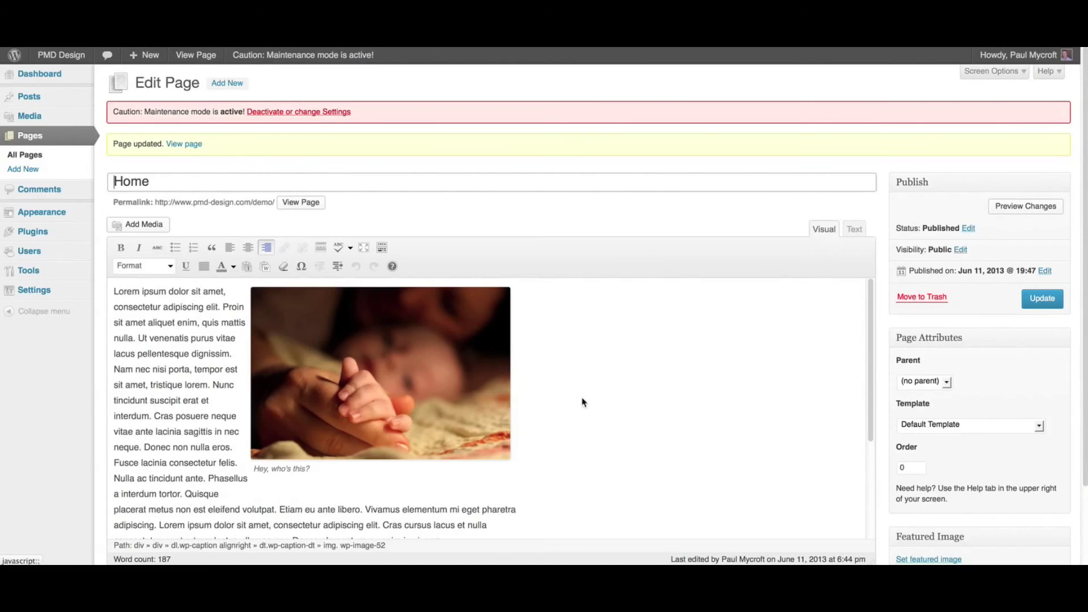
pyautogui.scroll(-3, 654, 418)
pyautogui.click(482, 418)
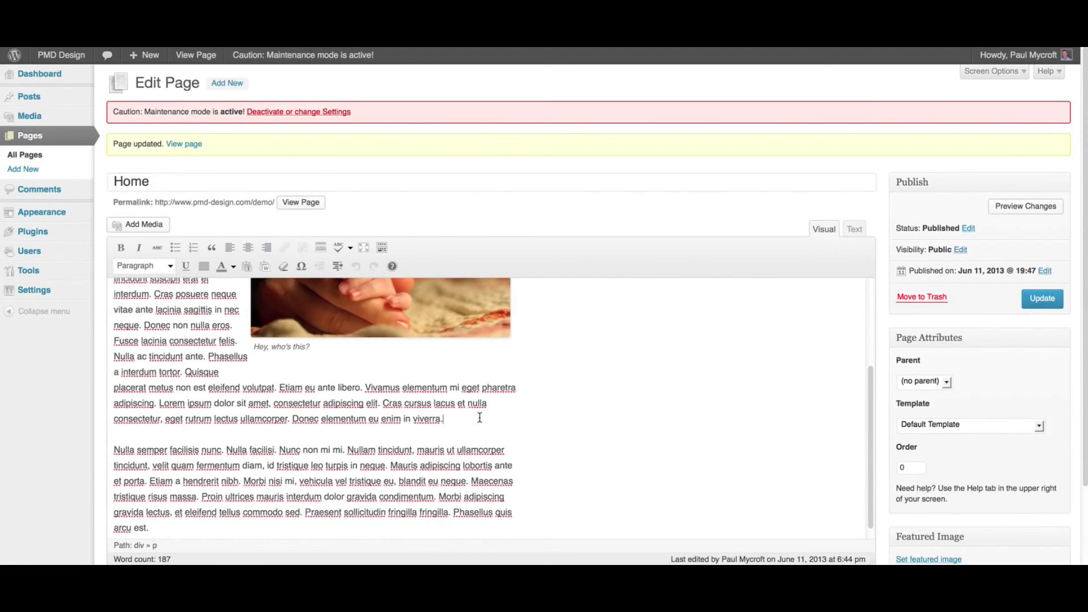
pyautogui.press('Return')
pyautogui.click(121, 224)
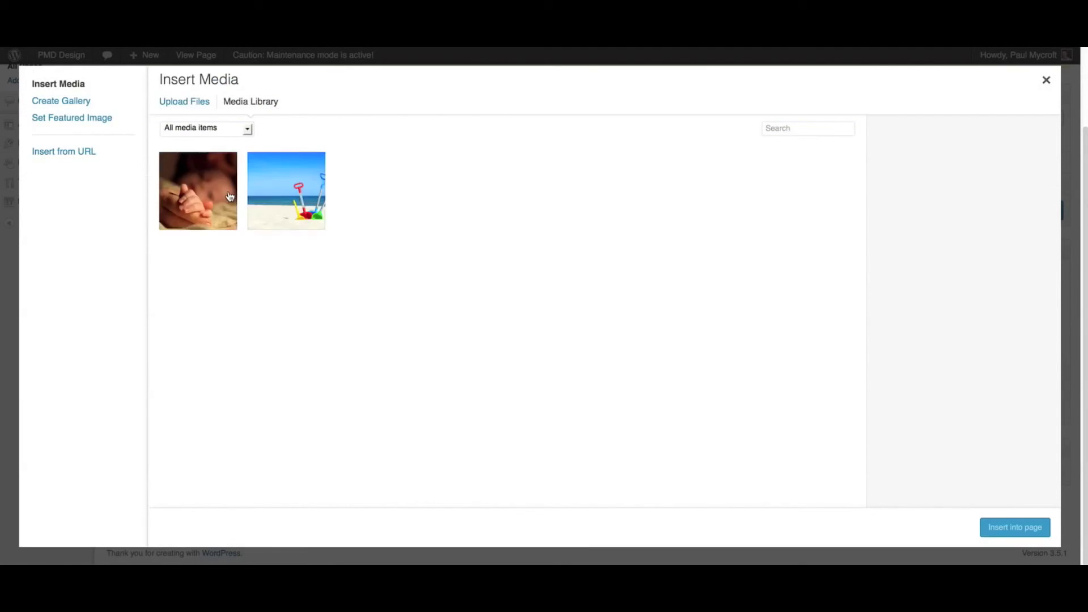
pyautogui.click(289, 203)
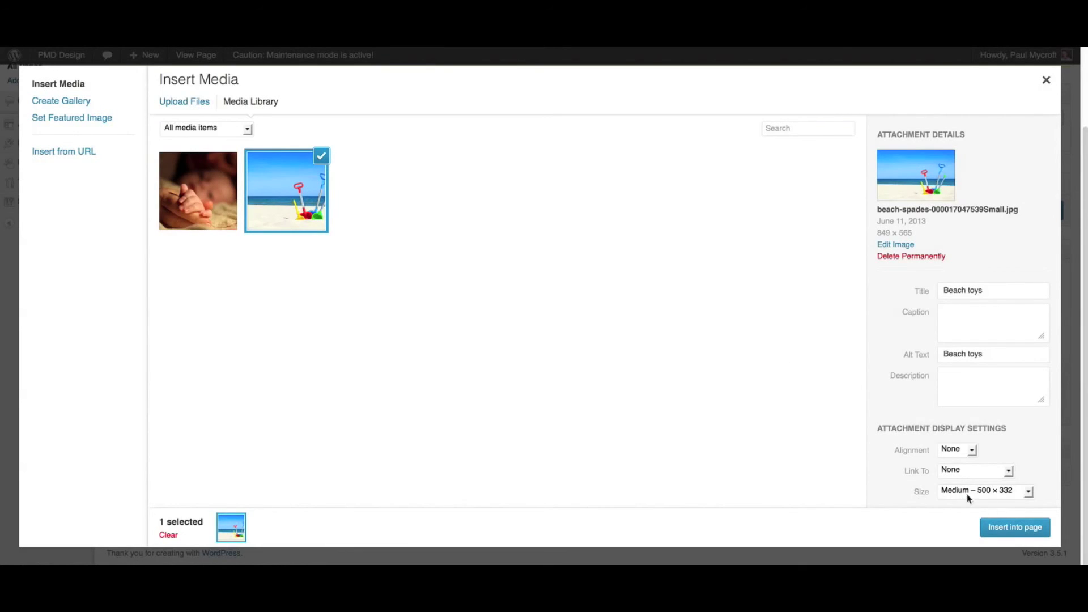
pyautogui.click(1015, 527)
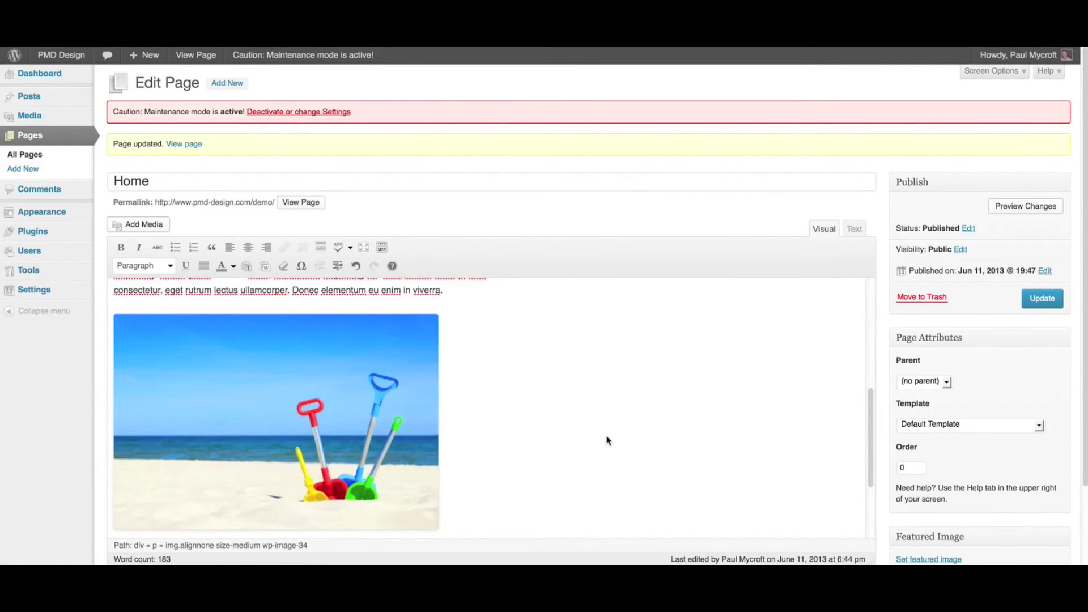
# Insert the Beach toys image at Thumbnail size (150 × 150) on a new line after the last paragraph
pyautogui.scroll(-3, 606, 441)
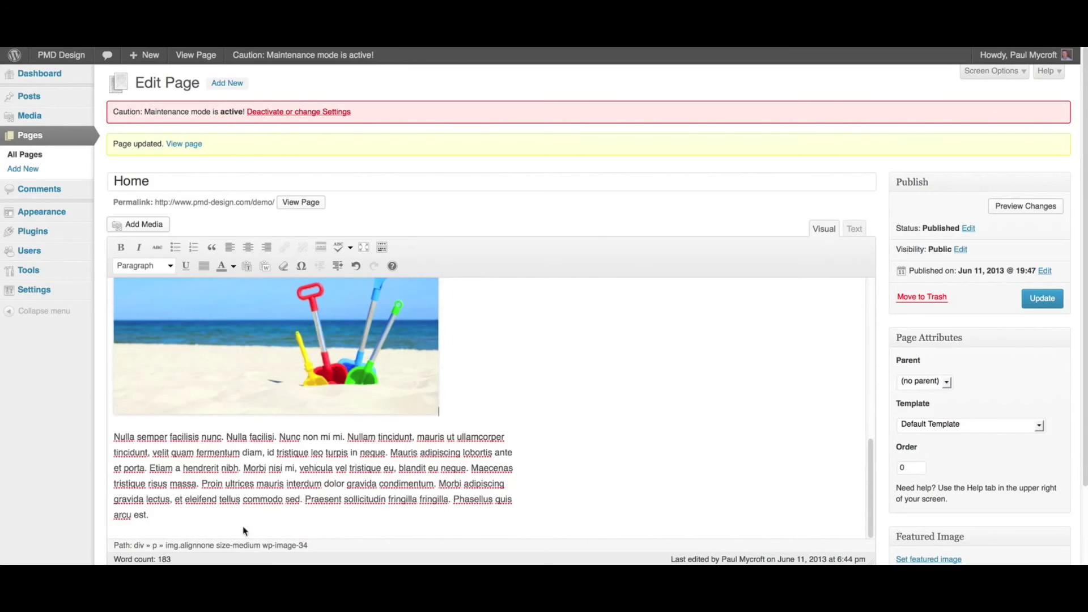
pyautogui.click(193, 529)
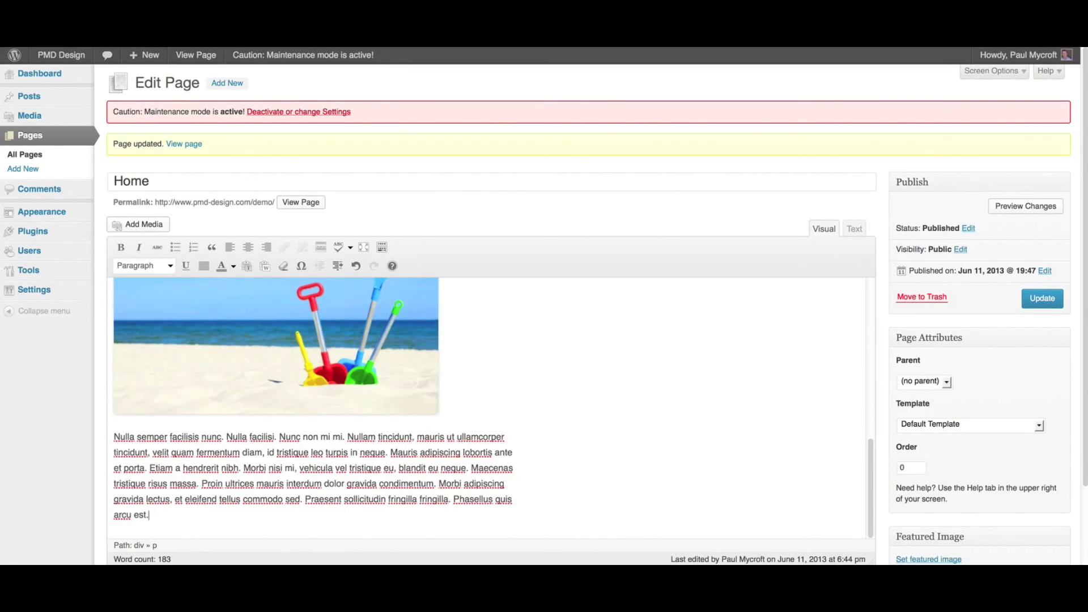
pyautogui.press('Return')
pyautogui.click(149, 225)
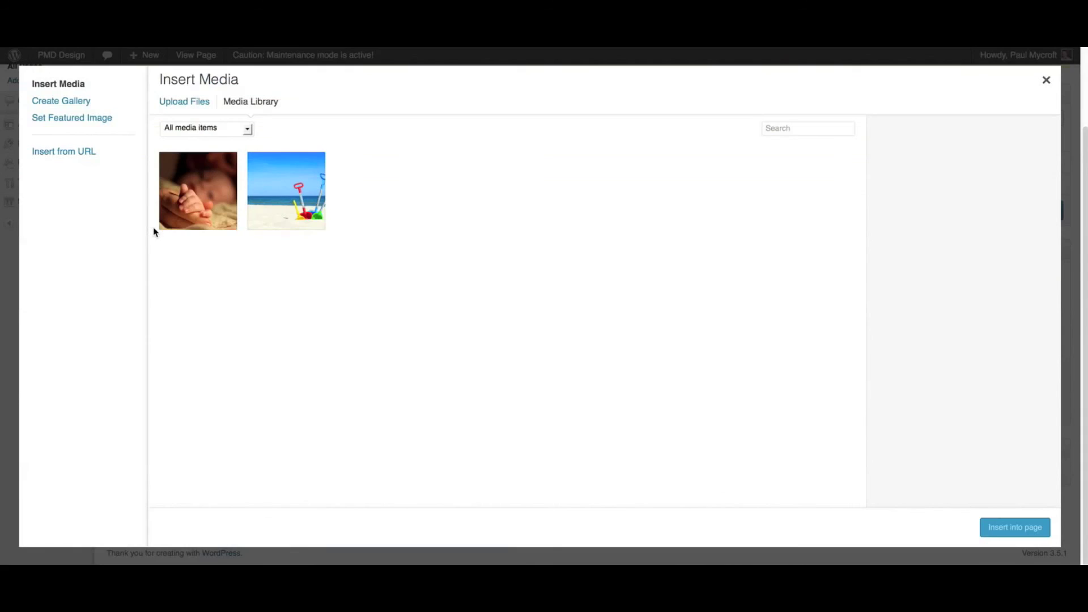
pyautogui.click(280, 216)
pyautogui.click(987, 491)
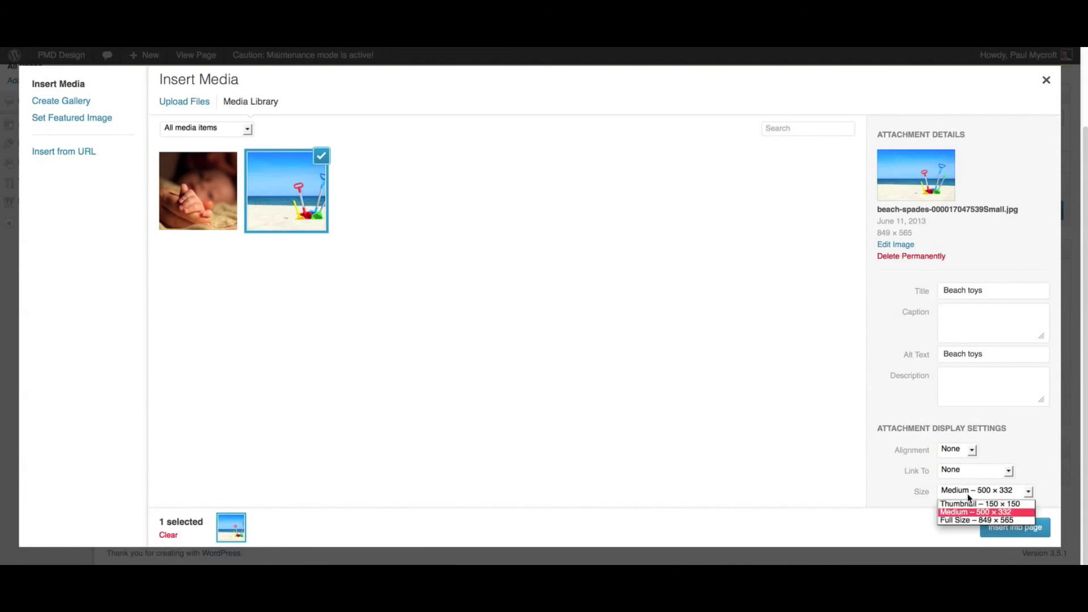
pyautogui.click(973, 504)
pyautogui.click(1003, 529)
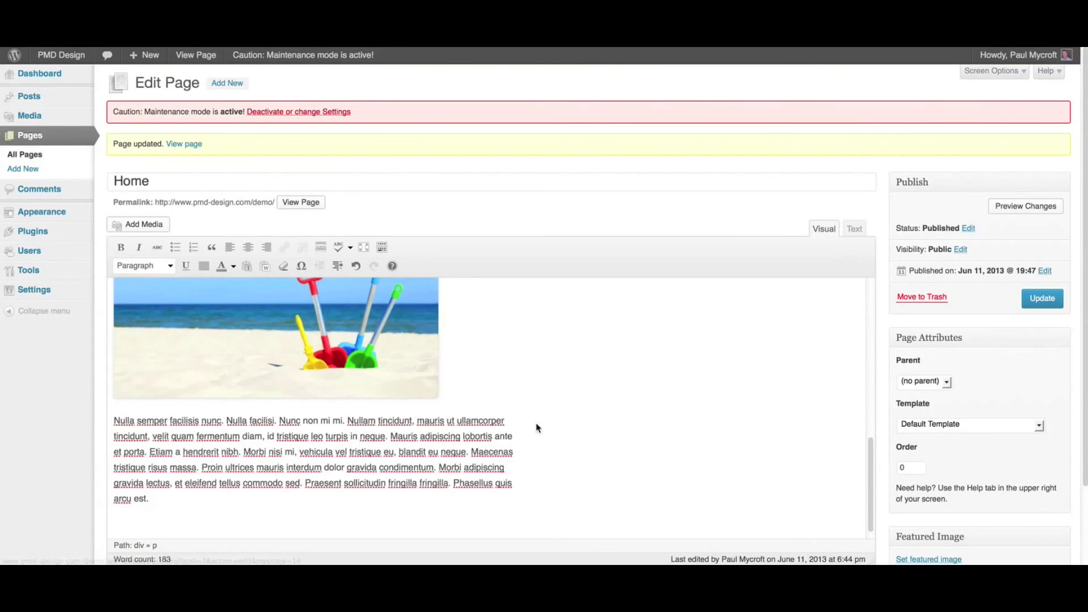
pyautogui.scroll(-3, 559, 433)
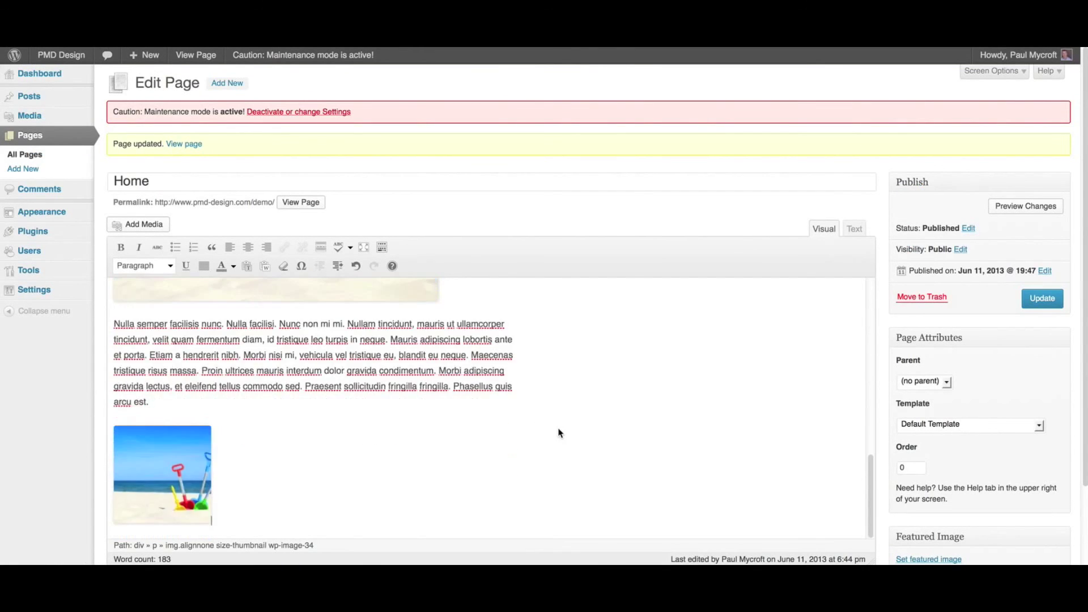
# Update the Home page and examine both beach toys images on the live site
pyautogui.scroll(15, 559, 433)
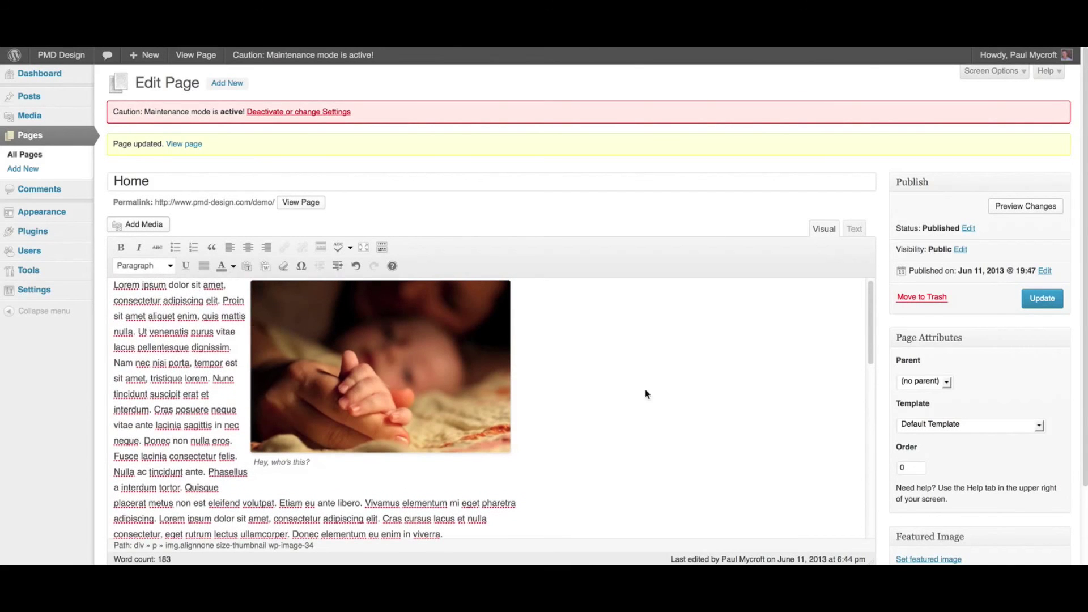
pyautogui.click(1043, 298)
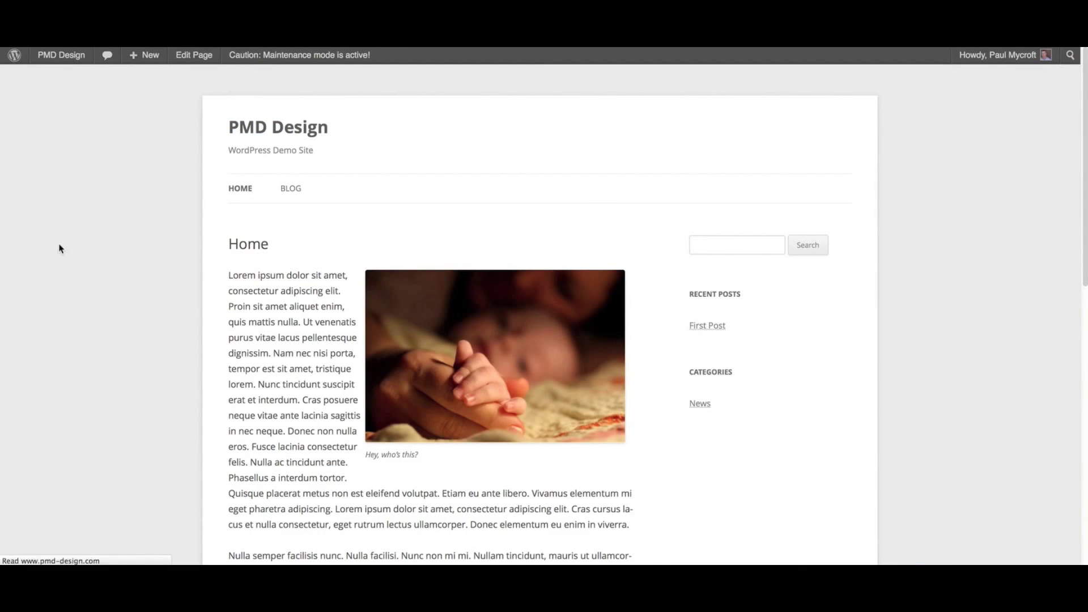
pyautogui.scroll(-2, 63, 255)
pyautogui.scroll(-9, 62, 254)
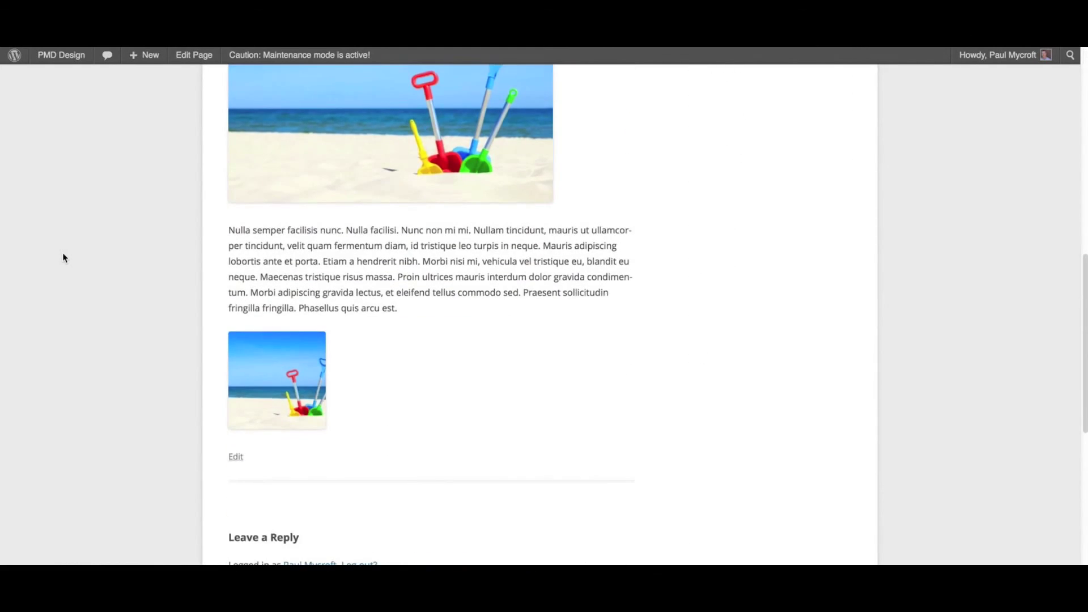
pyautogui.scroll(10, 63, 258)
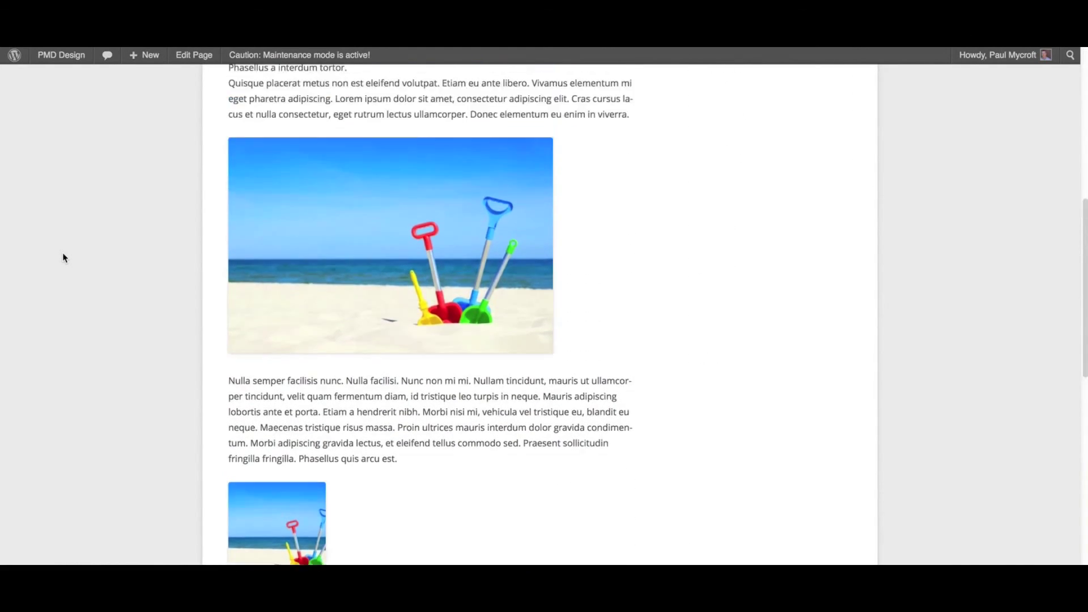